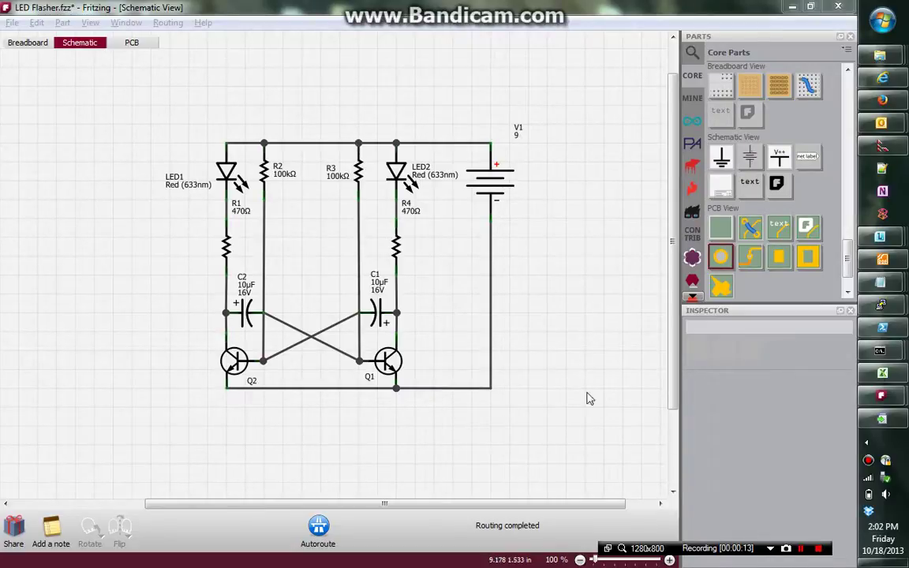
Look at the finished PCB layout of LED Flasher.fzz, switch to My LED Flasher.fzz and show its PCB view
left_click(132, 45)
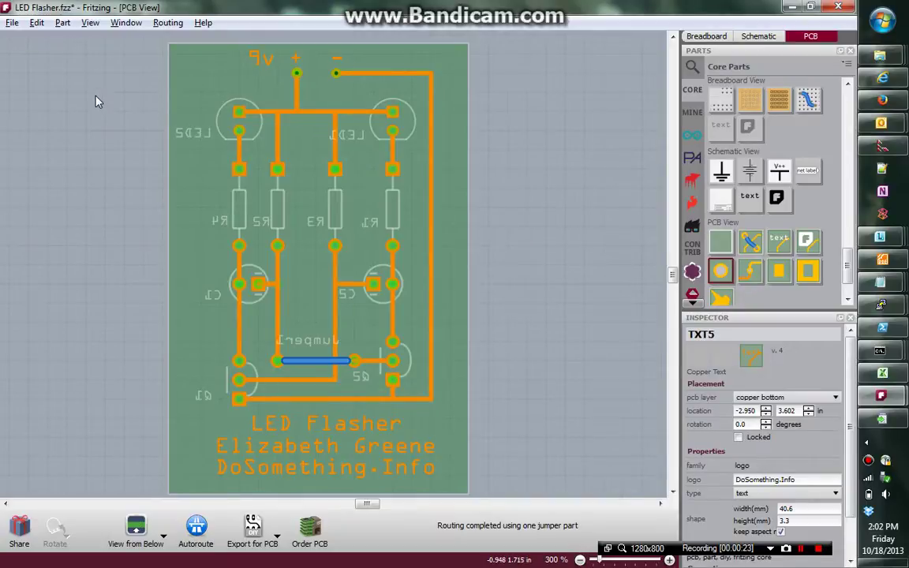
key("alt+Tab")
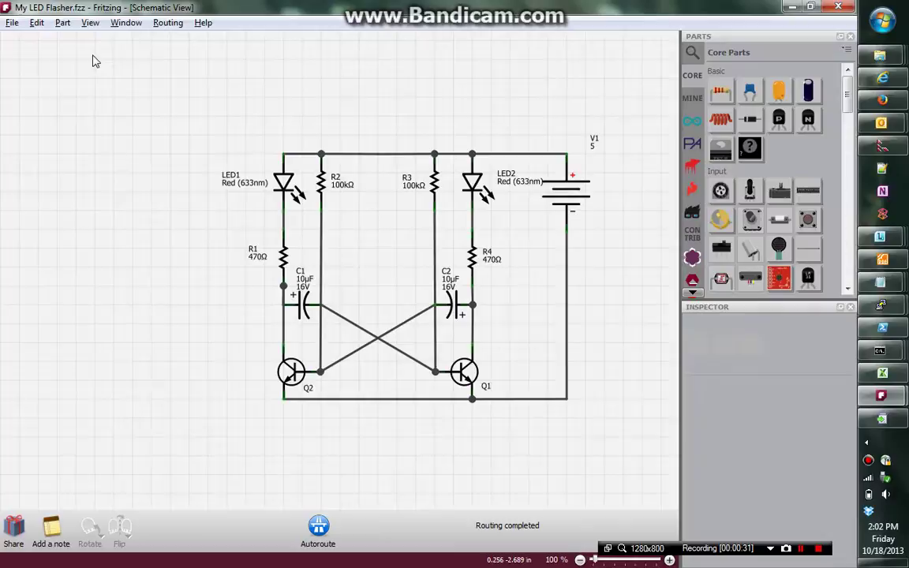
left_click(90, 24)
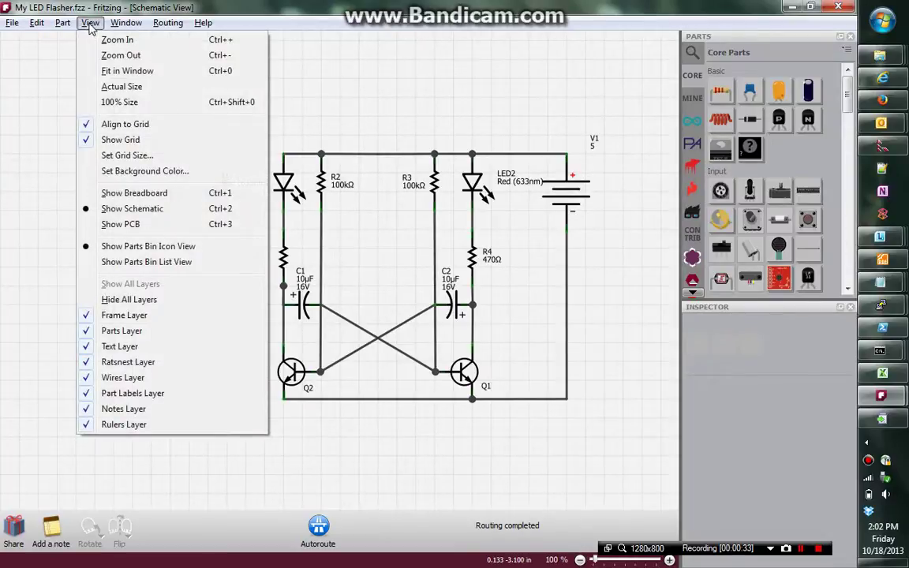
left_click(148, 236)
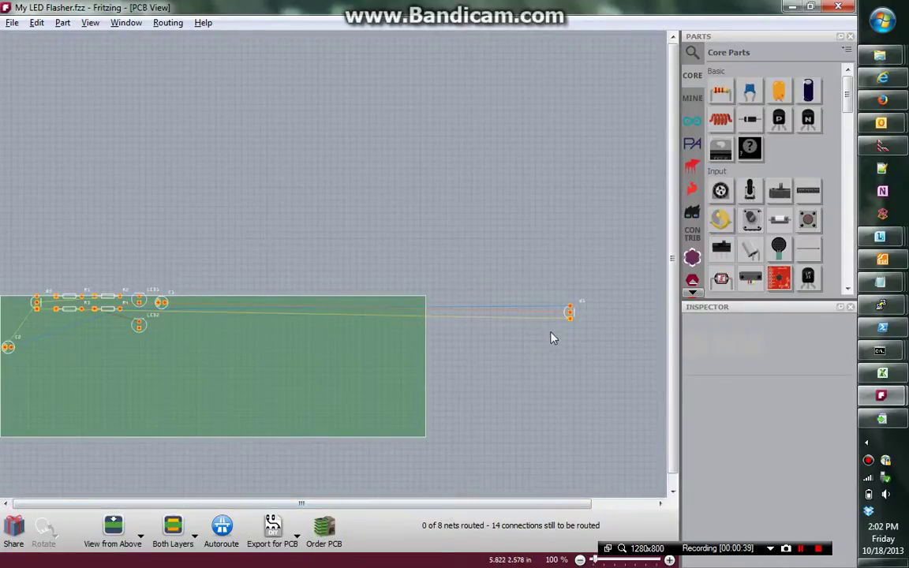
Move transistor Q1 from outside onto the board, shift C2 below Q2's initial spot, and place Q2 in the board's lower-left area
left_click_drag(571, 323, 173, 392)
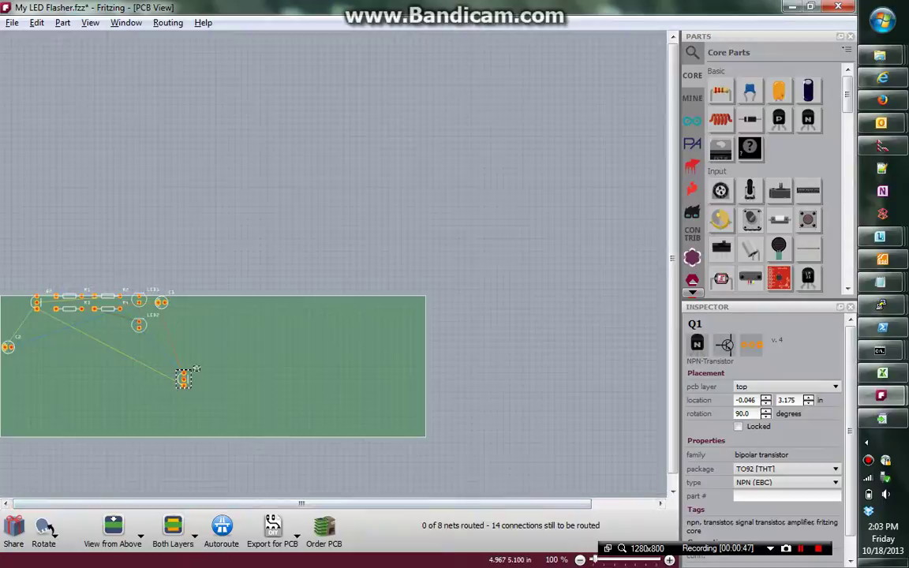
left_click(669, 559)
left_click(670, 560)
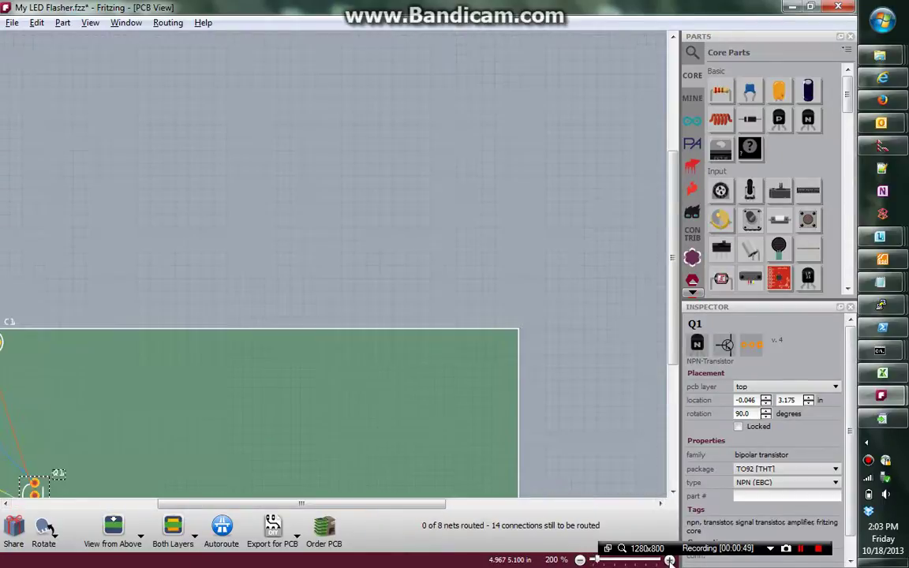
left_click(669, 560)
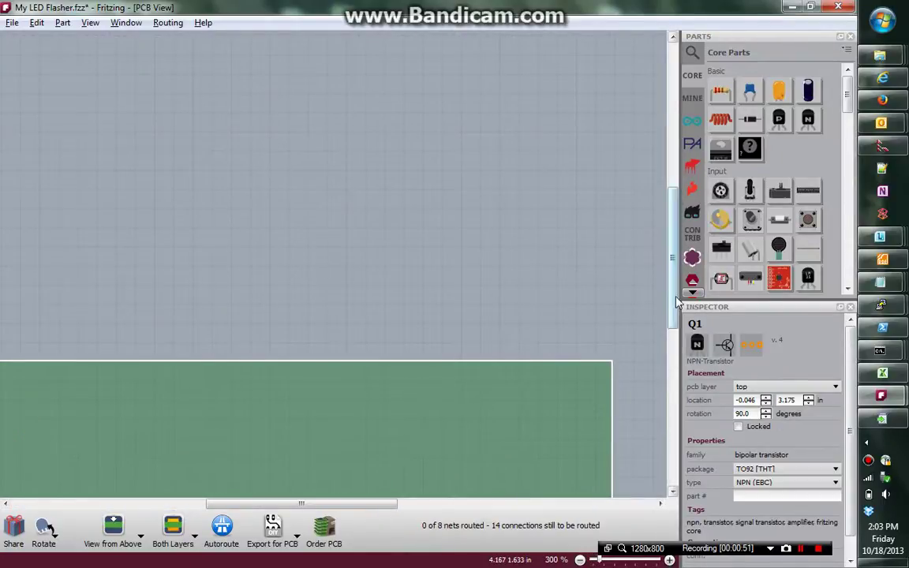
left_click_drag(672, 299, 674, 407)
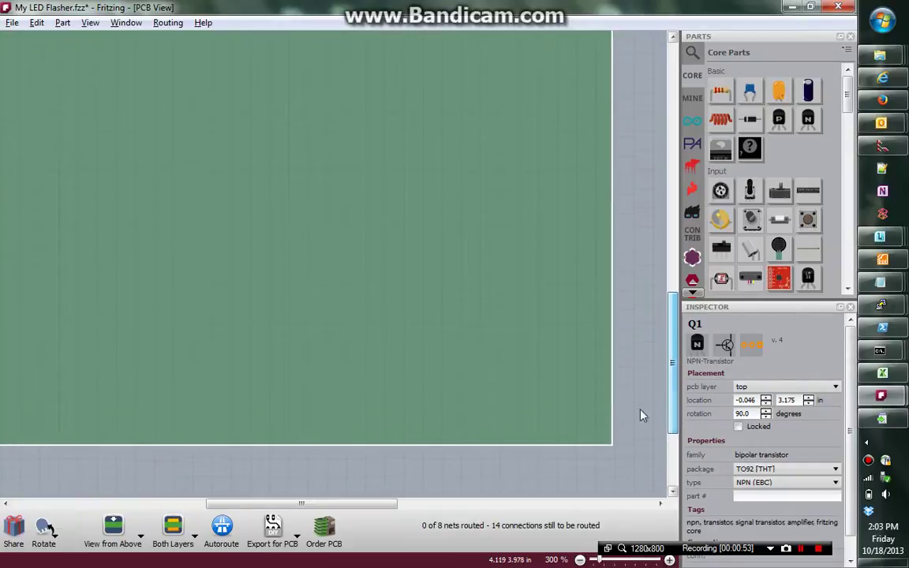
left_click_drag(258, 507, 85, 505)
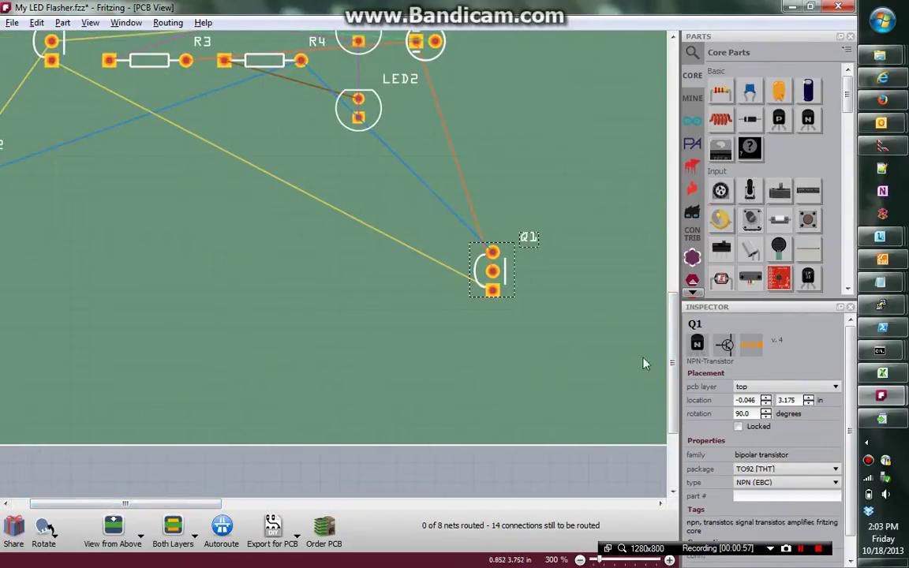
left_click_drag(672, 361, 651, 357)
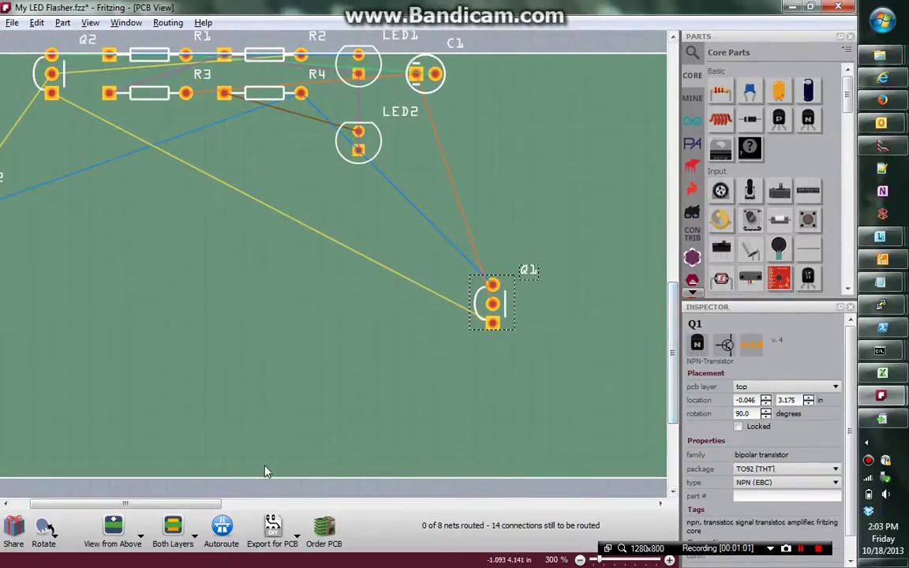
left_click_drag(201, 502, 184, 503)
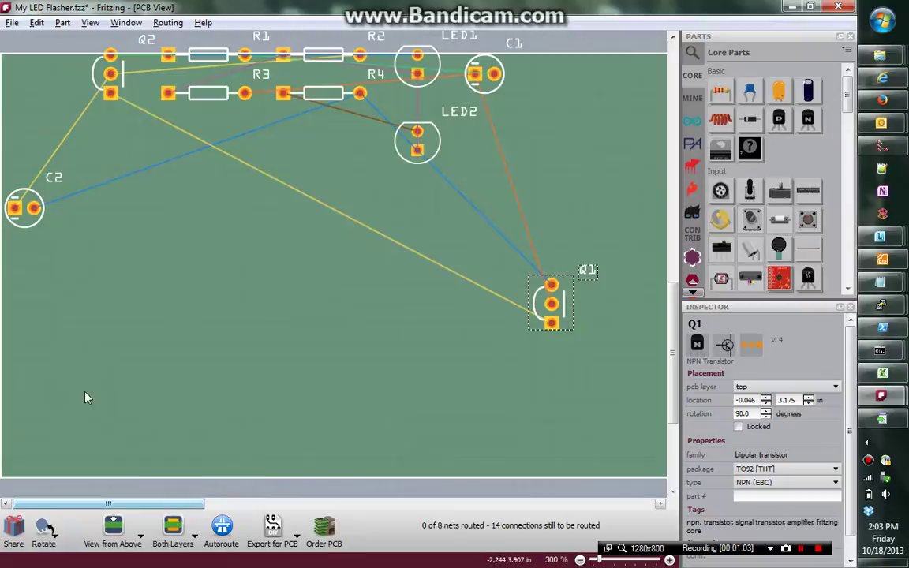
left_click_drag(27, 211, 122, 215)
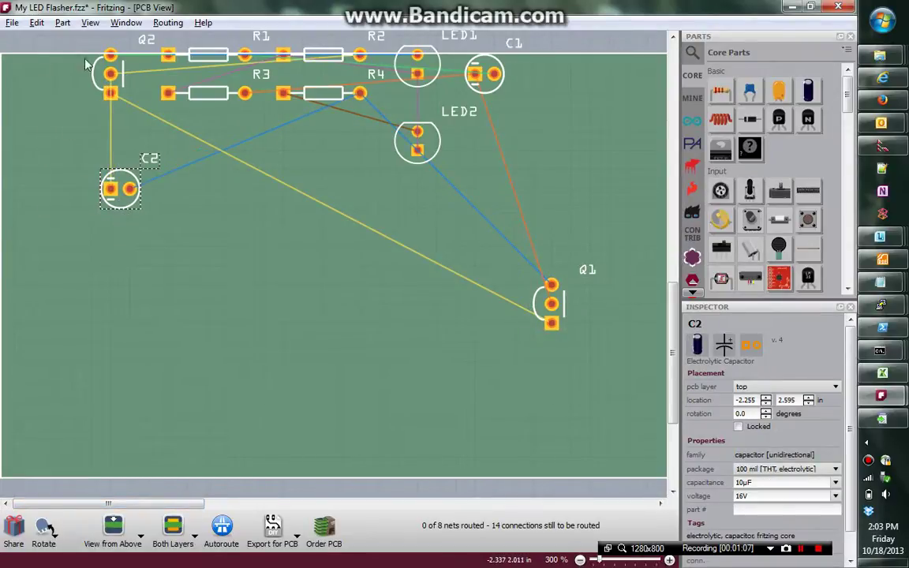
left_click_drag(112, 95, 132, 384)
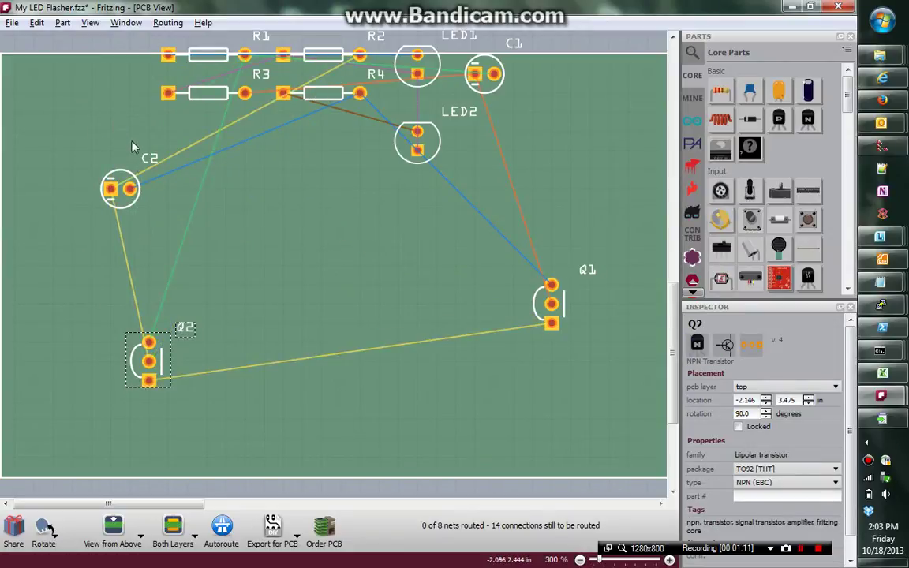
Check the schematic and the LED Flasher.fzz reference layout for the part arrangement, and return to the PCB view of My LED Flasher.fzz
key("ctrl+3")
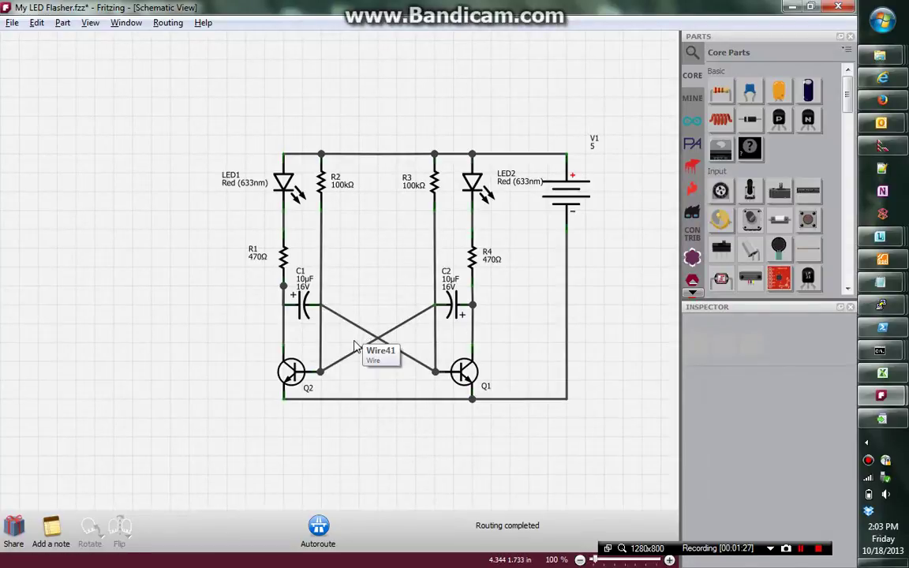
key("alt+Tab")
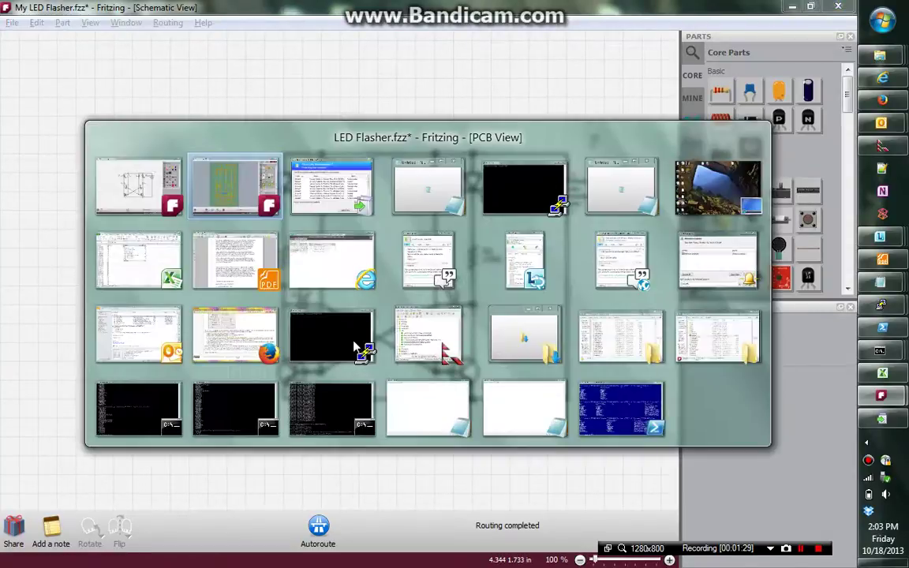
key("alt+Tab")
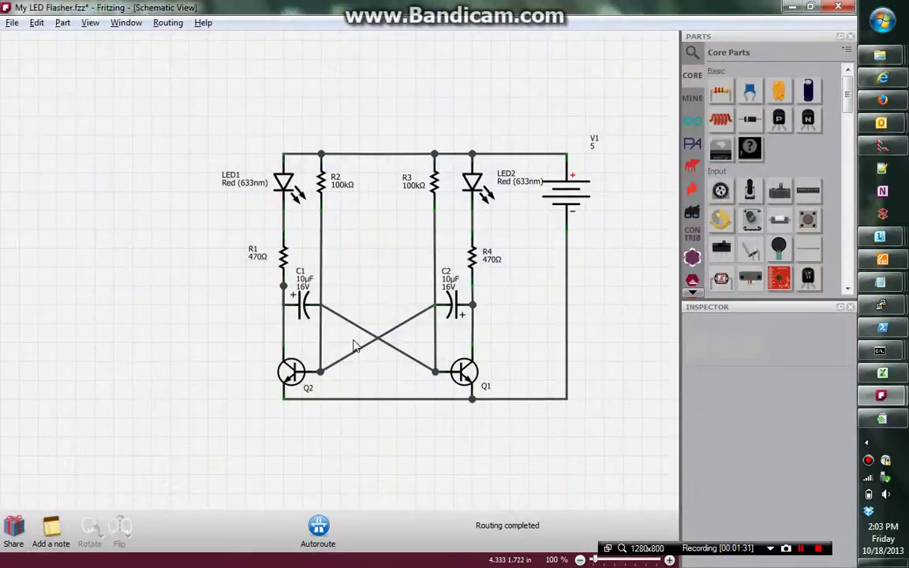
left_click(88, 24)
left_click(123, 224)
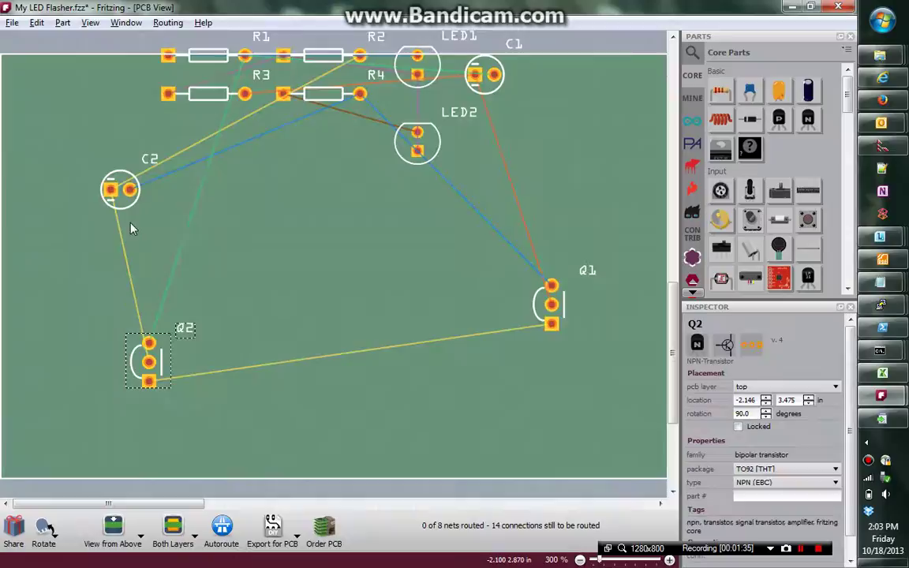
Move Q1 level with Q2 on the right of the circuit and place C2 above and between the two transistors
left_click_drag(538, 321, 418, 384)
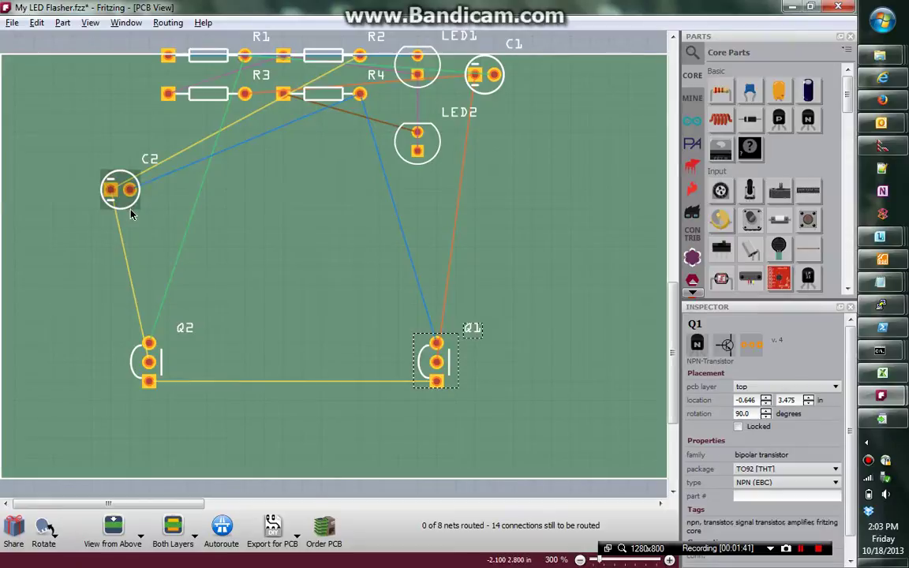
left_click_drag(125, 202, 335, 277)
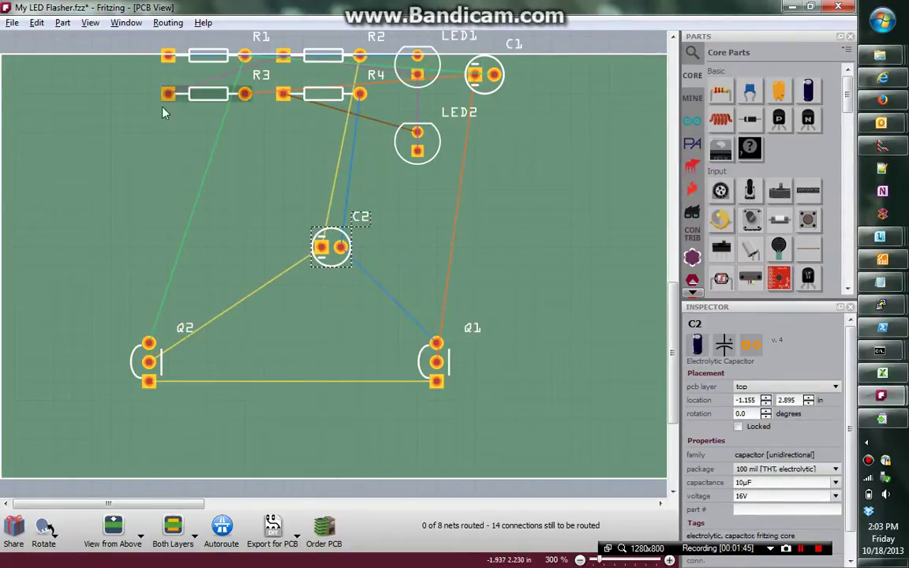
Move LED1 over R3 and LED2 to the right end of R4, checking the LED connections in the schematic
scroll(669, 328, "up", 2)
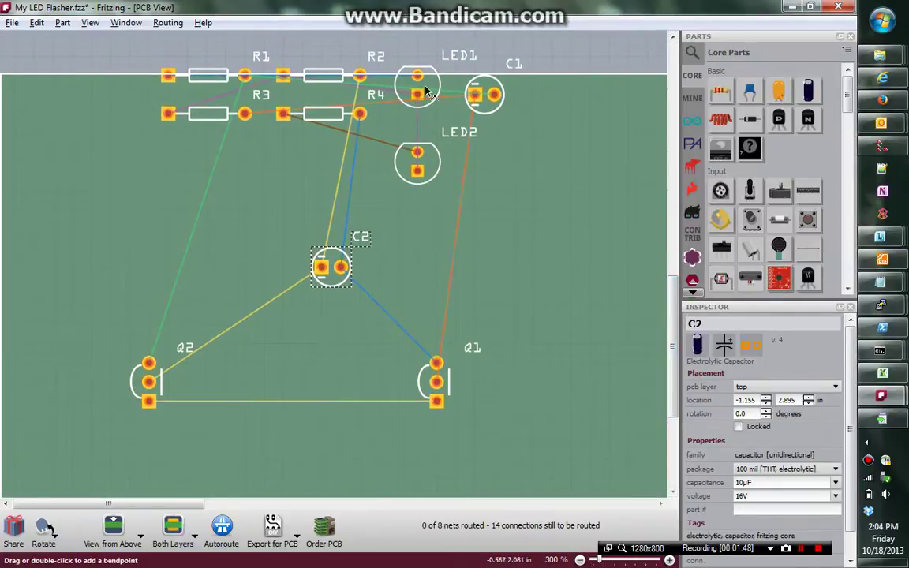
left_click_drag(405, 94, 187, 118)
key("ctrl+2")
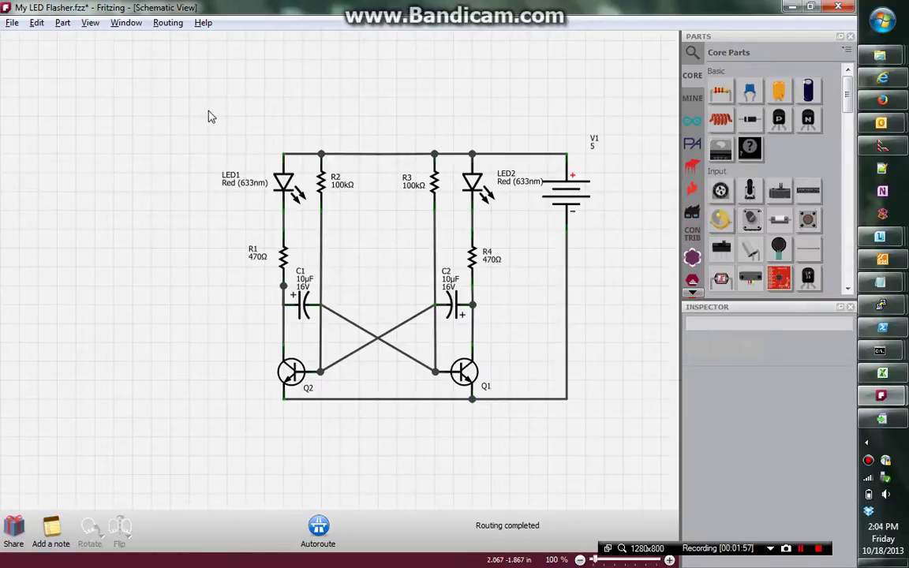
key("ctrl+3")
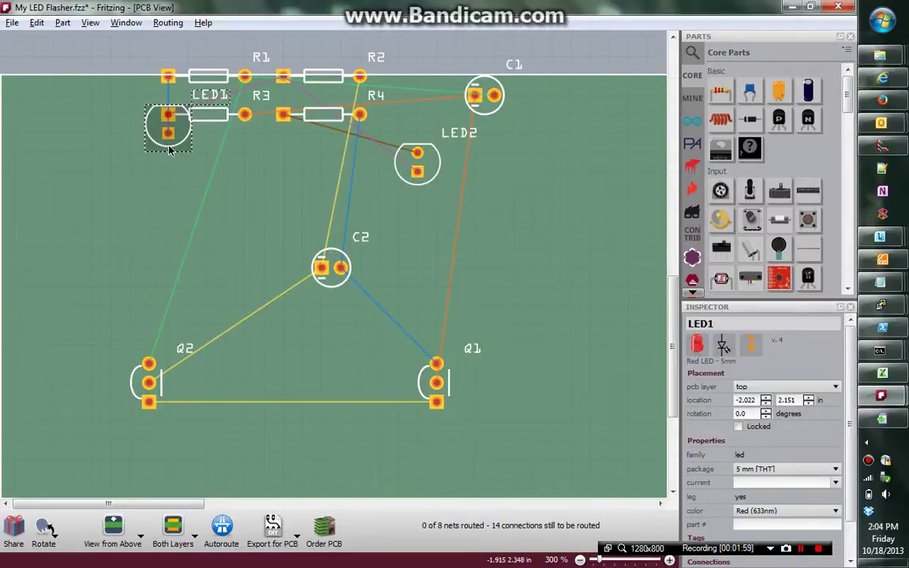
left_click_drag(187, 144, 222, 119)
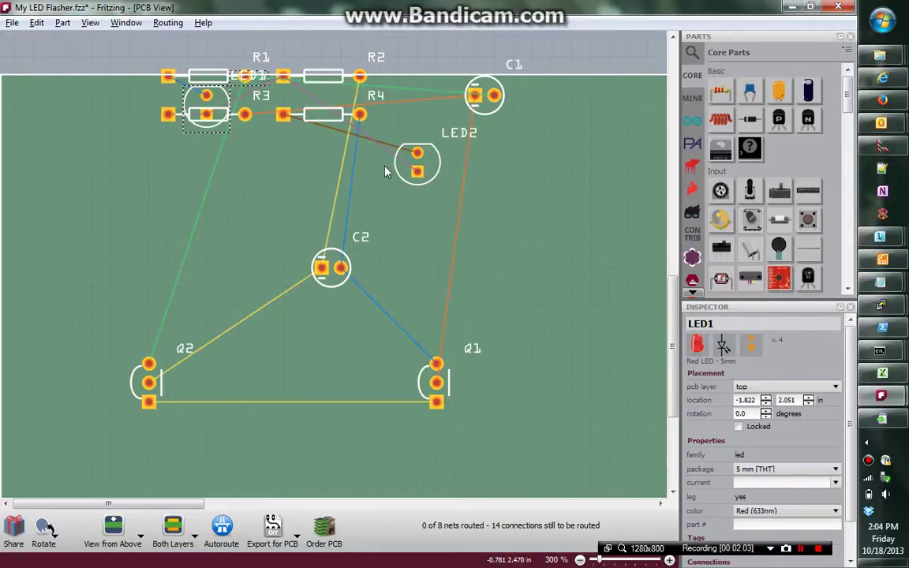
left_click_drag(413, 172, 375, 120)
Move resistor R1 below R3 on the left side of the circuit and rotate it 90° clockwise
left_click_drag(179, 75, 169, 193)
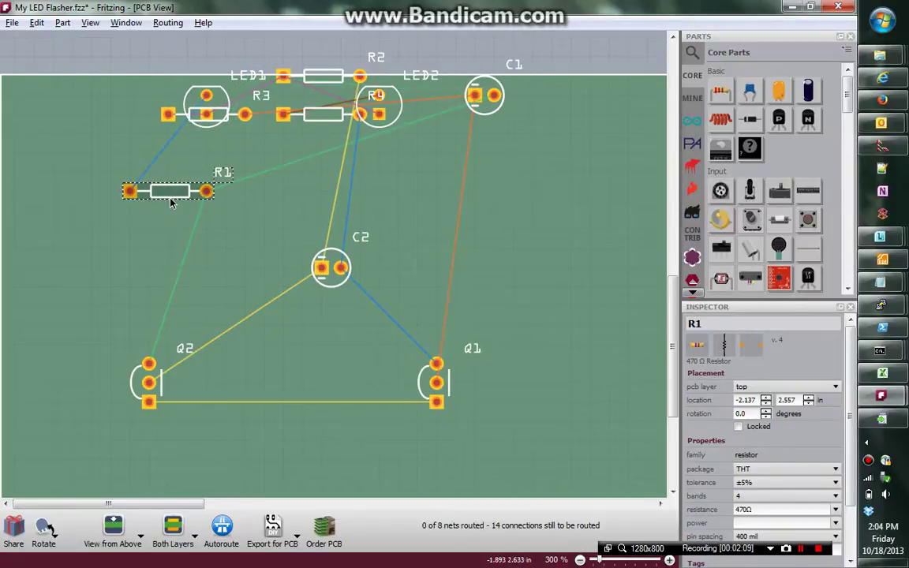
right_click(169, 193)
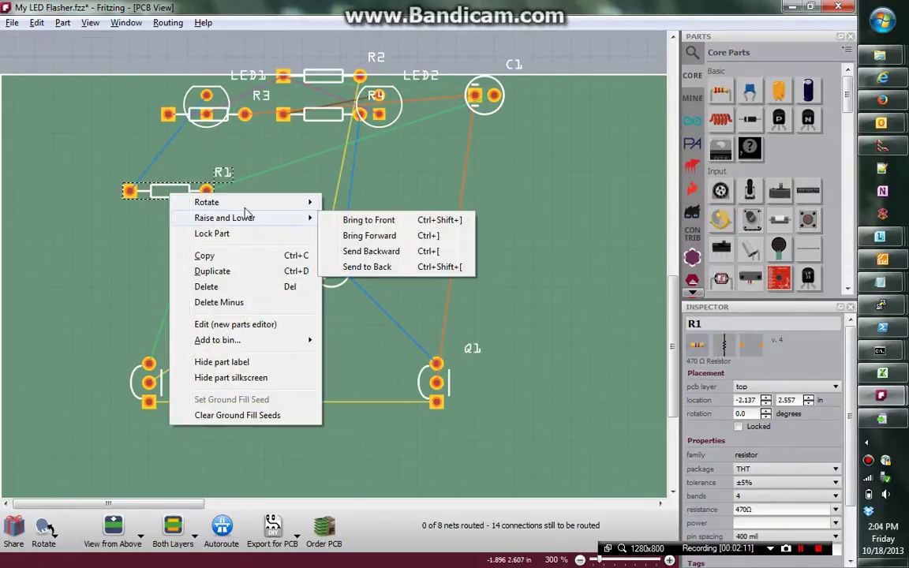
mouse_move(306, 203)
left_click(361, 222)
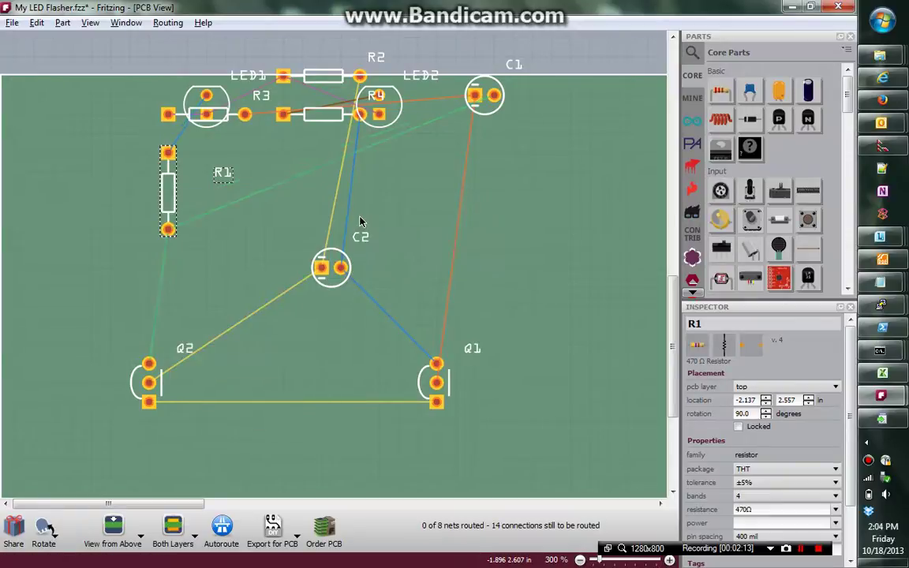
Place capacitor C1 above Q2, level with C2, and shift C2 further right to sit above Q1
left_click(495, 116)
left_click_drag(494, 116, 231, 284)
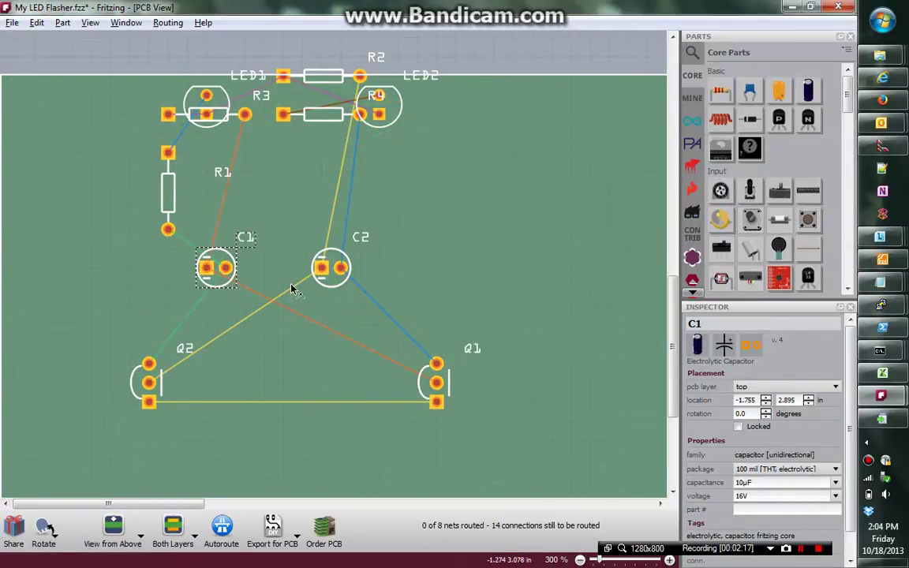
left_click_drag(329, 291, 387, 291)
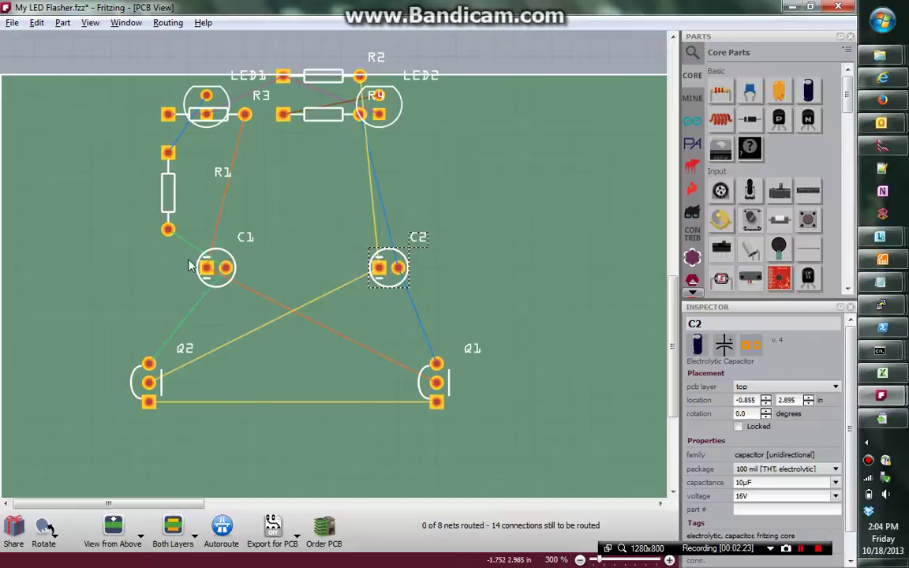
Rotate capacitor C1 by 180° and move it left so its round pad lines up beneath R1
right_click(232, 285)
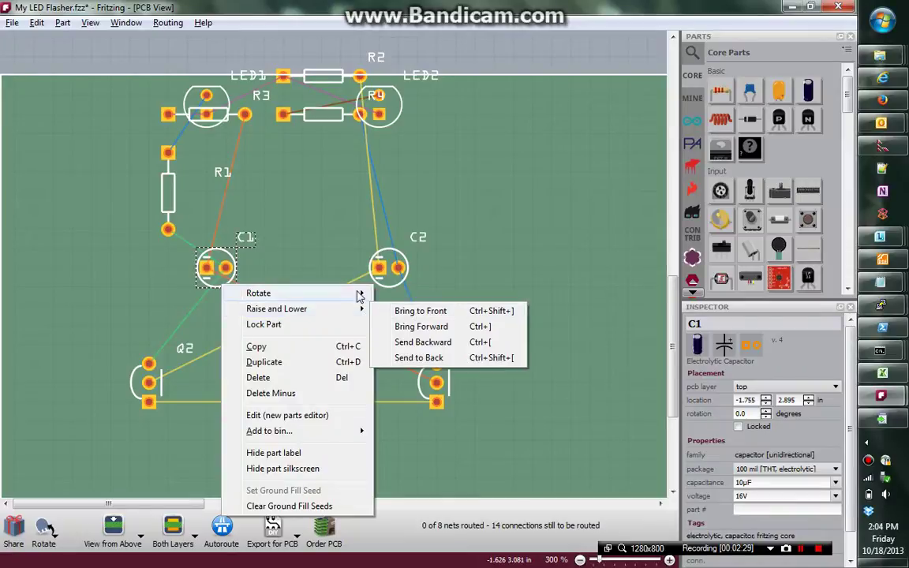
mouse_move(360, 294)
left_click(429, 332)
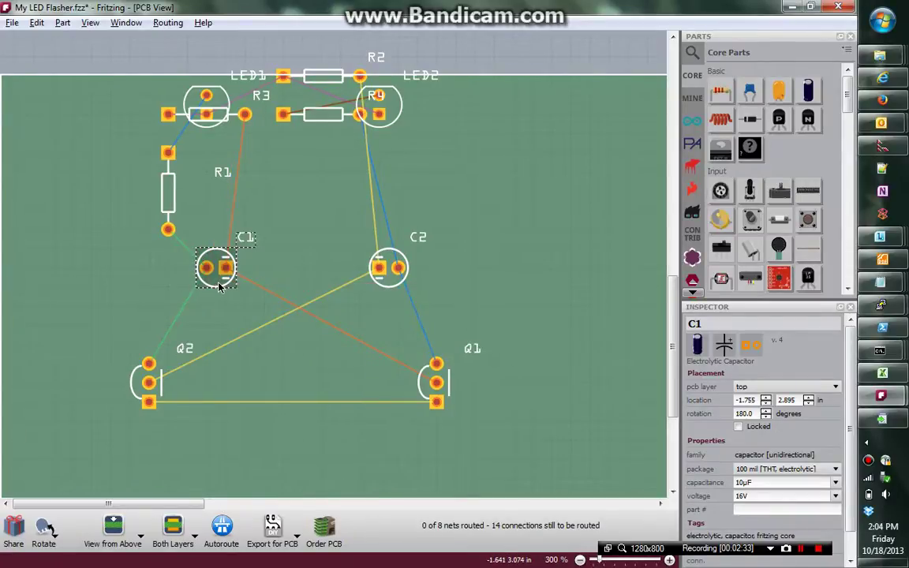
left_click_drag(220, 287, 189, 295)
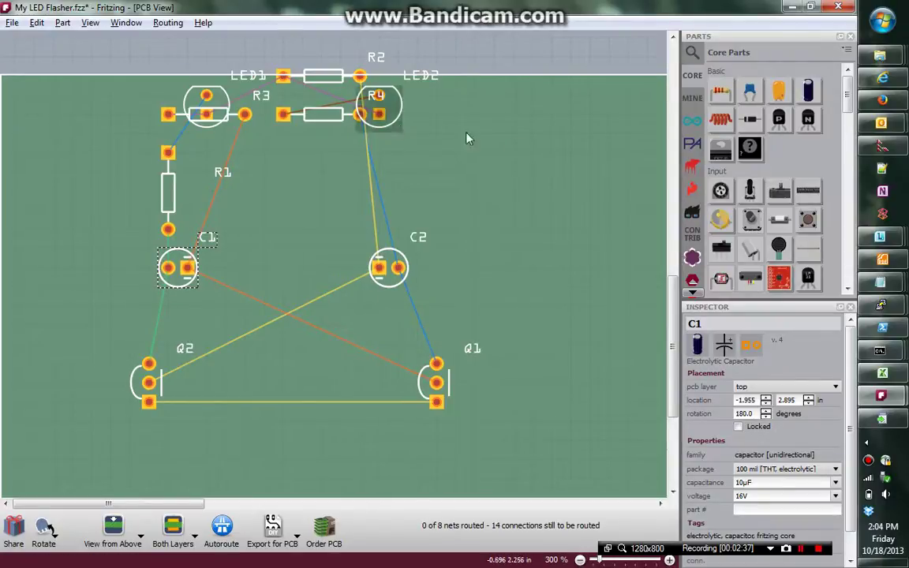
Shift the board upward to make room above the parts, place LED1 in line above R1, and rotate it 180°
left_click_drag(553, 188, 526, 159)
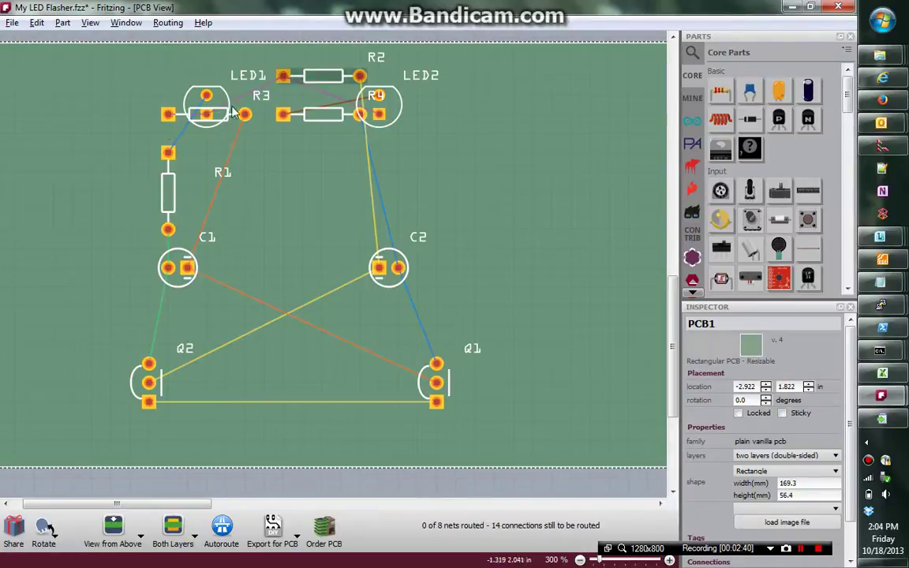
left_click_drag(221, 105, 183, 75)
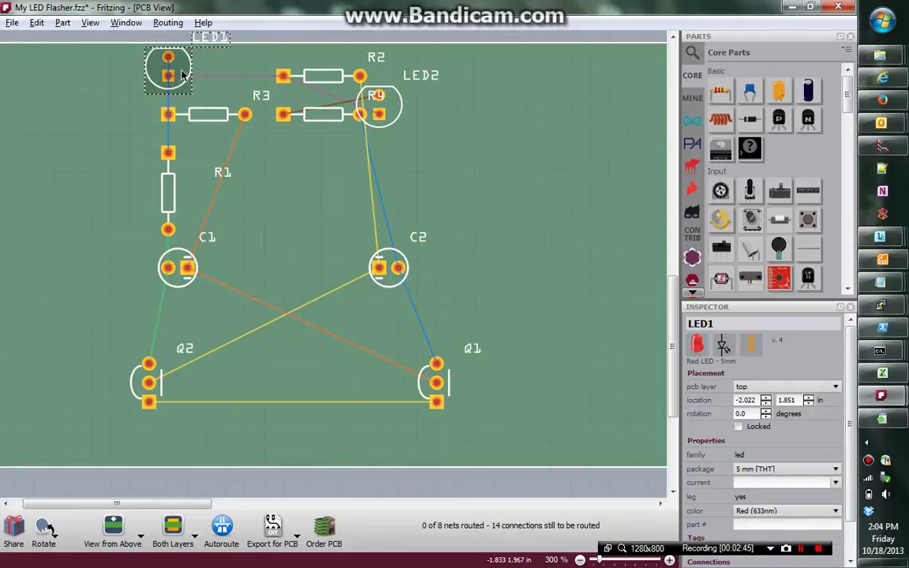
right_click(181, 75)
mouse_move(260, 80)
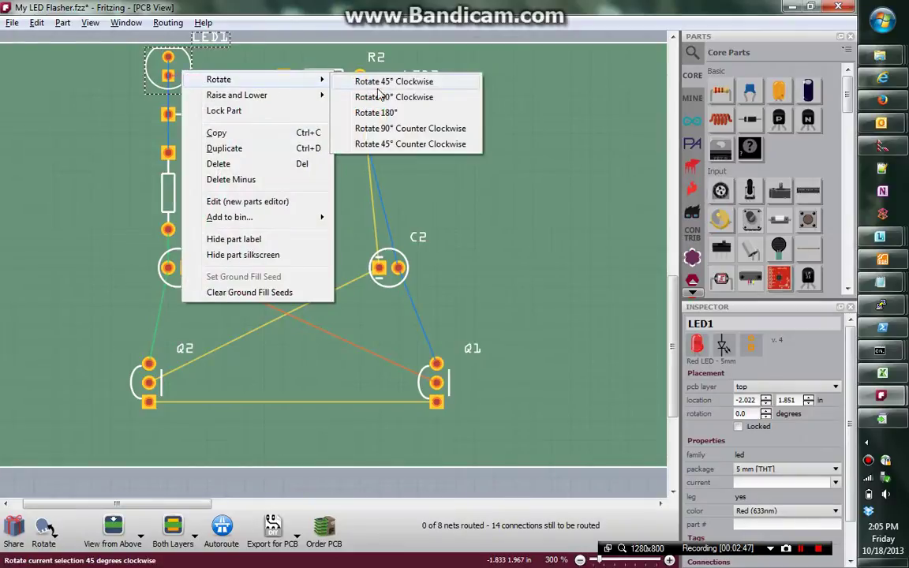
left_click(386, 113)
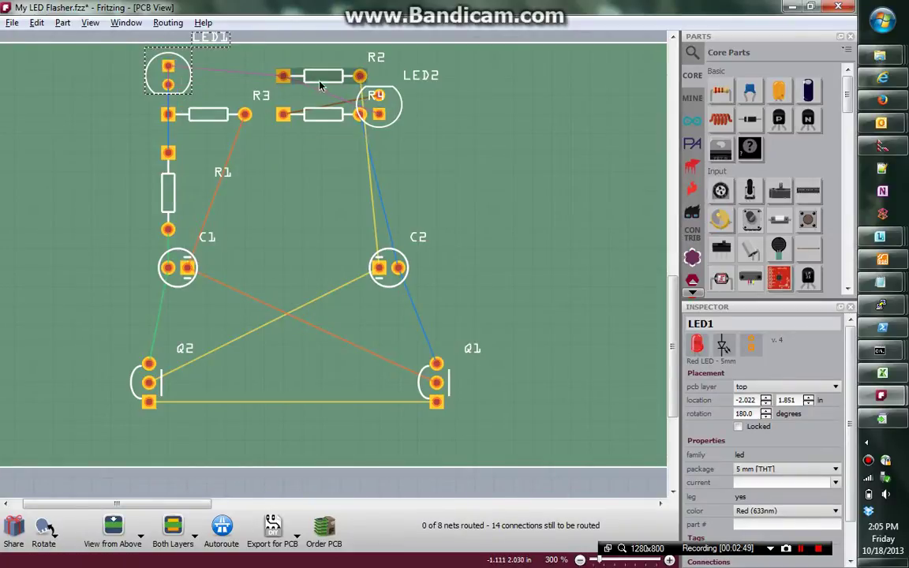
Rotate resistor R2 90° clockwise and place it beneath R3's round pad, parallel to and level with R1
left_click_drag(319, 79, 312, 191)
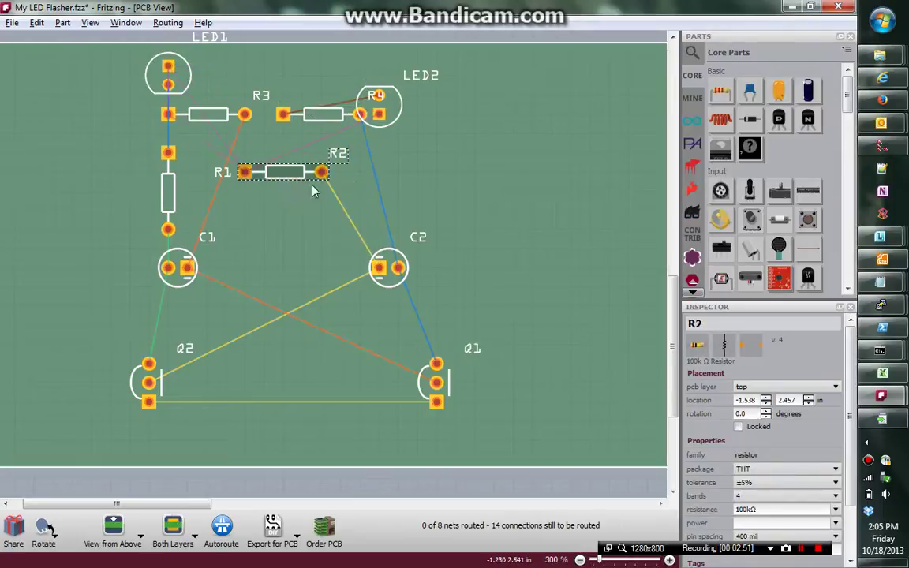
right_click(290, 184)
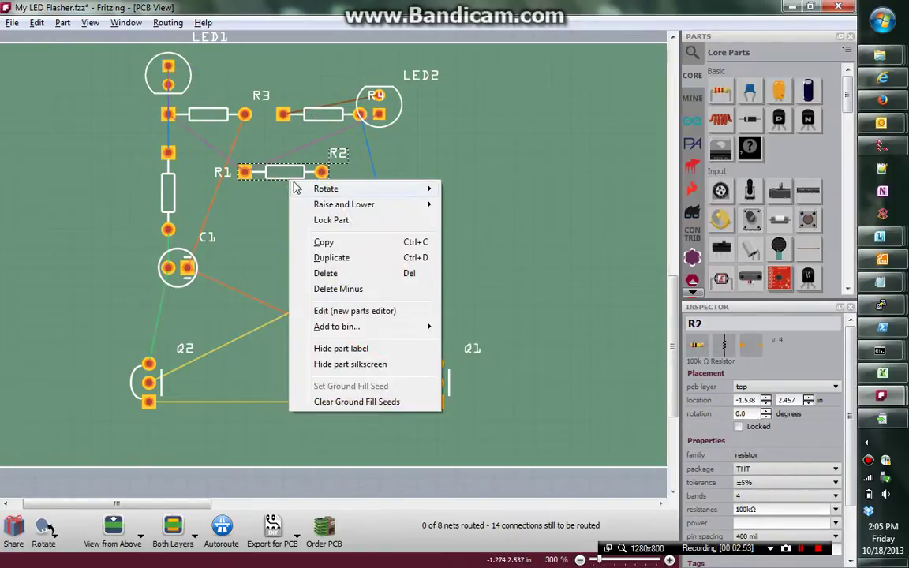
mouse_move(316, 189)
left_click(474, 206)
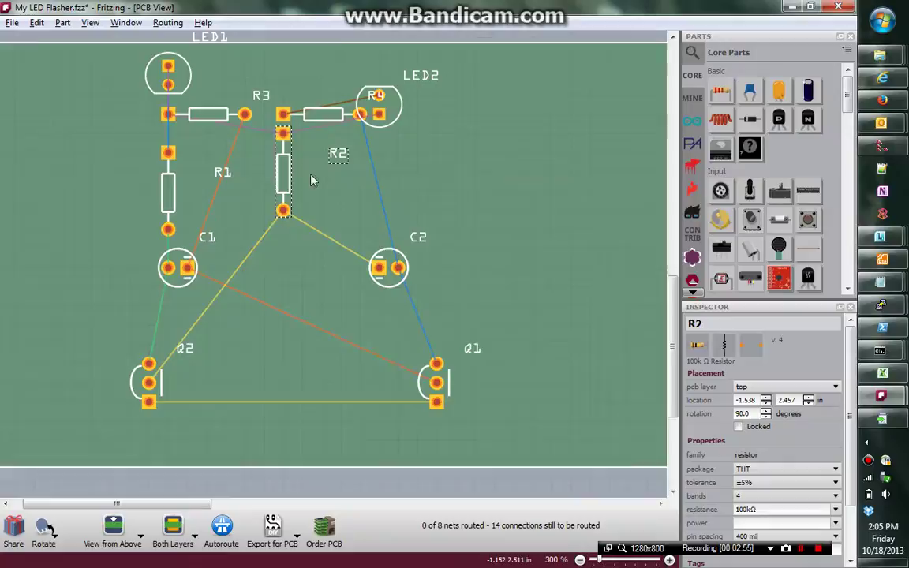
left_click_drag(279, 196, 243, 204)
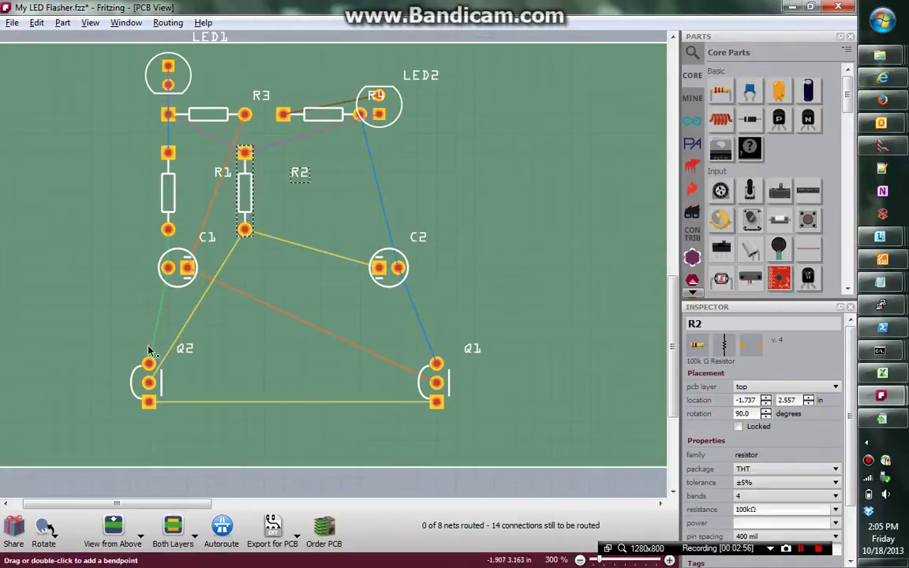
Line up transistors Q2 and Q1 at the same height beneath the round pads of C1 and C2, and lower C1 slightly
left_click_drag(137, 398, 158, 379)
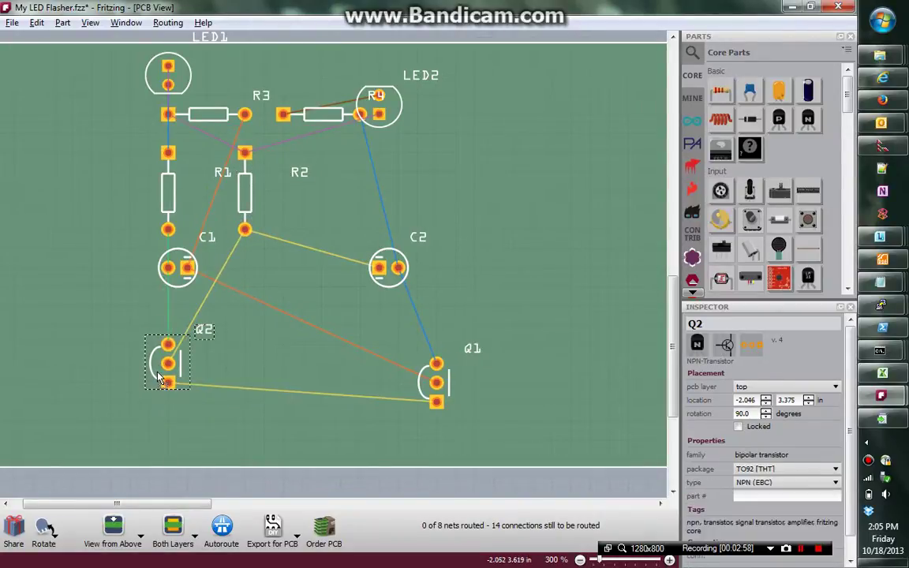
left_click(179, 280)
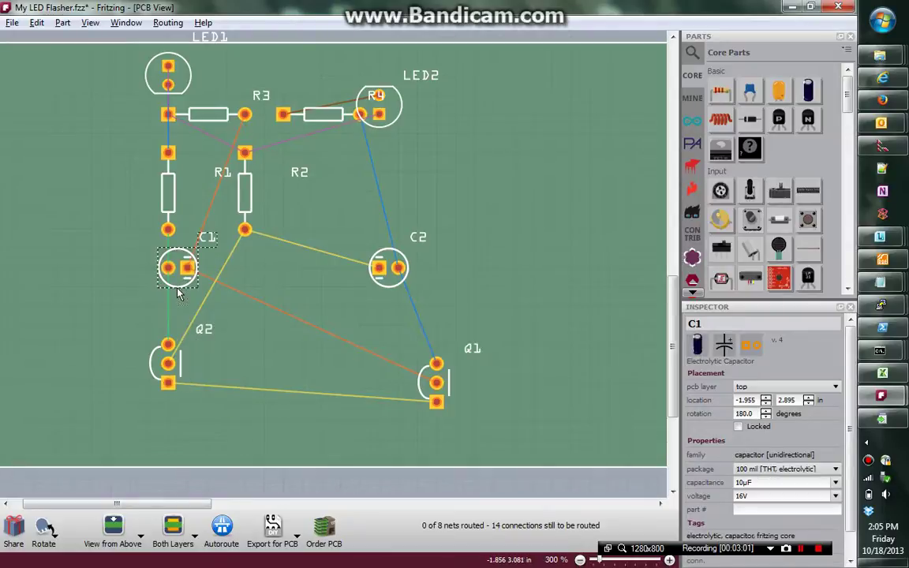
left_click_drag(179, 280, 179, 298)
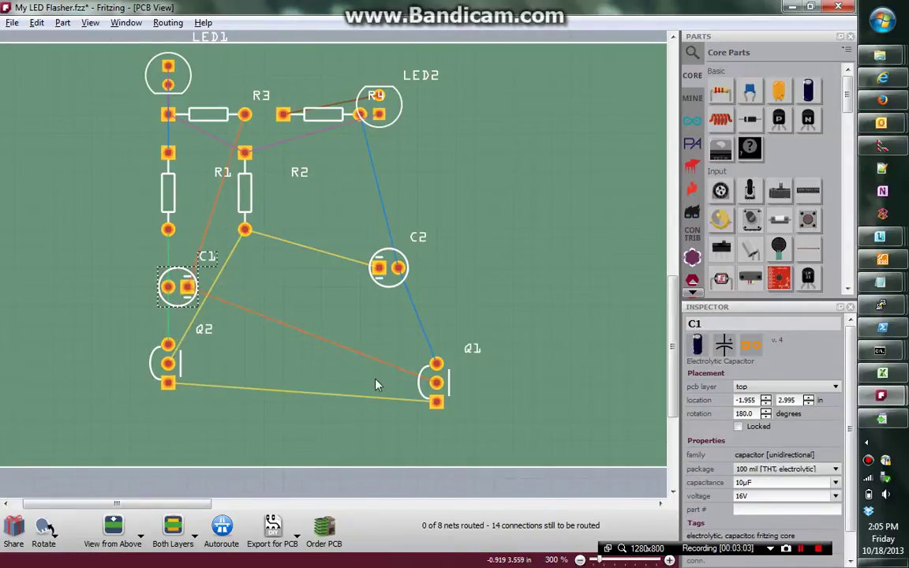
left_click_drag(424, 387, 382, 377)
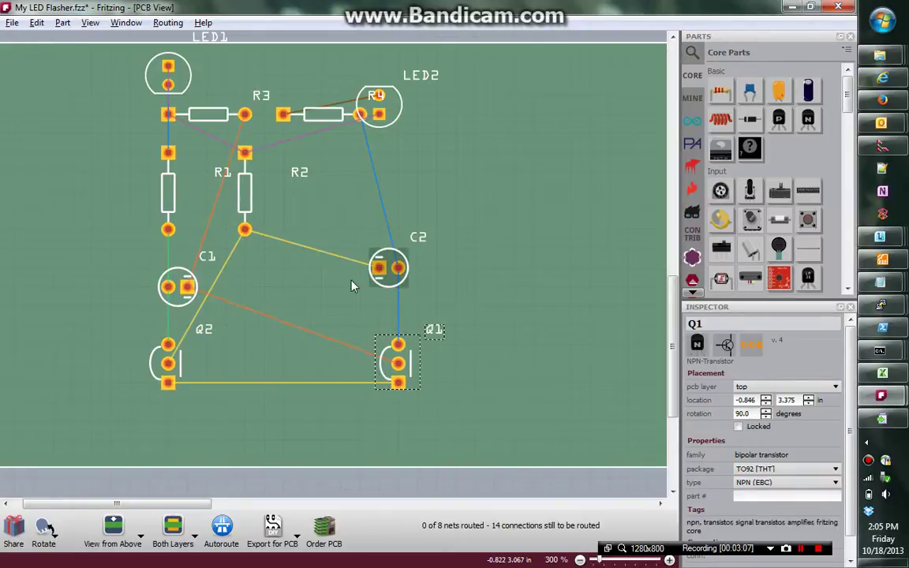
Rotate resistor R4 90° clockwise
left_click(248, 194)
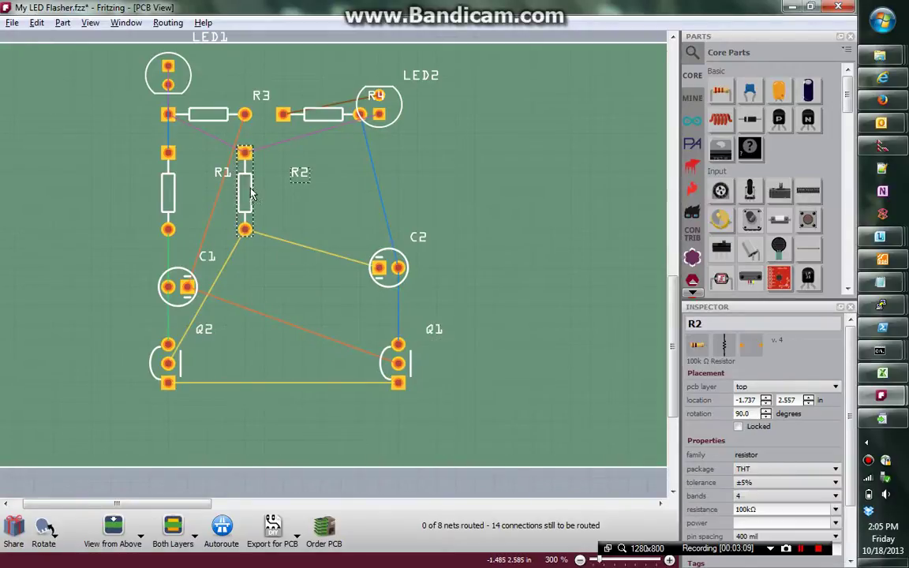
right_click(314, 118)
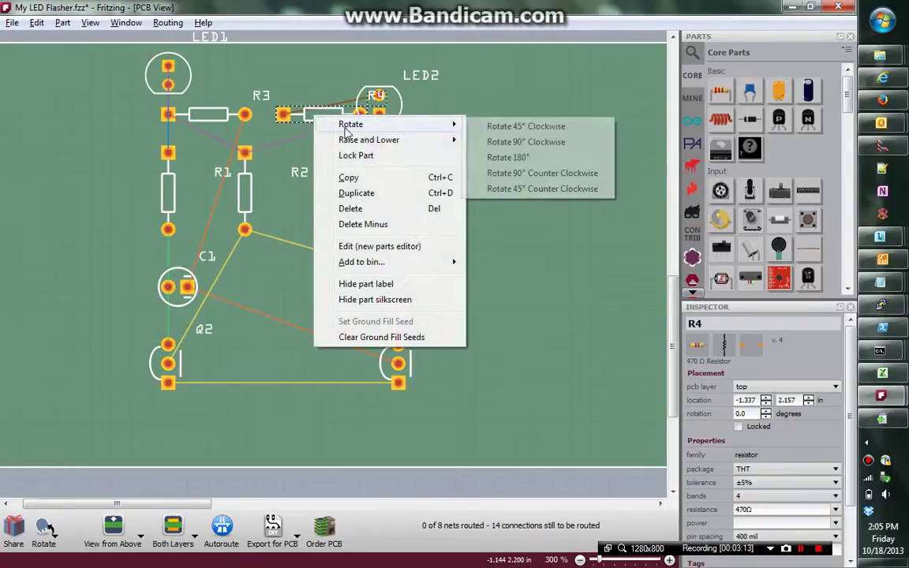
mouse_move(394, 140)
mouse_move(414, 123)
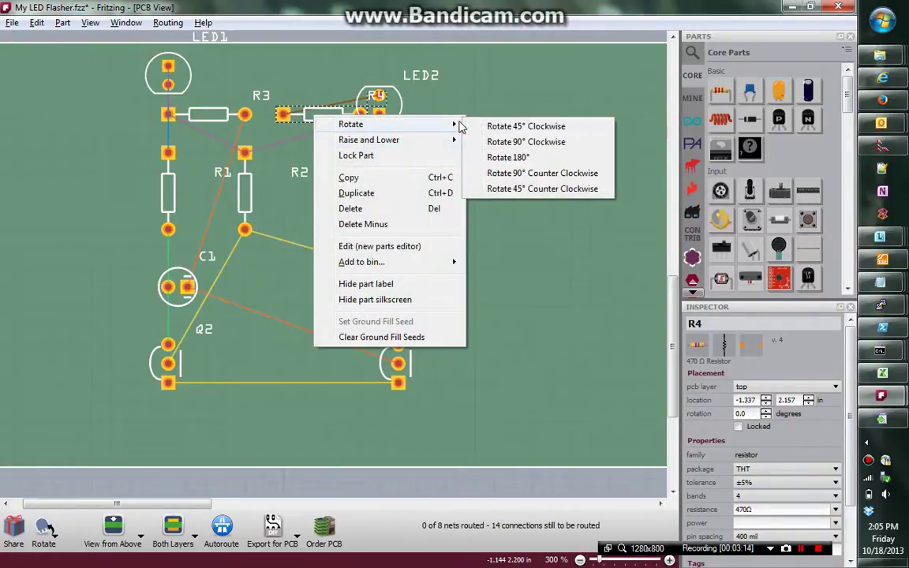
left_click(505, 143)
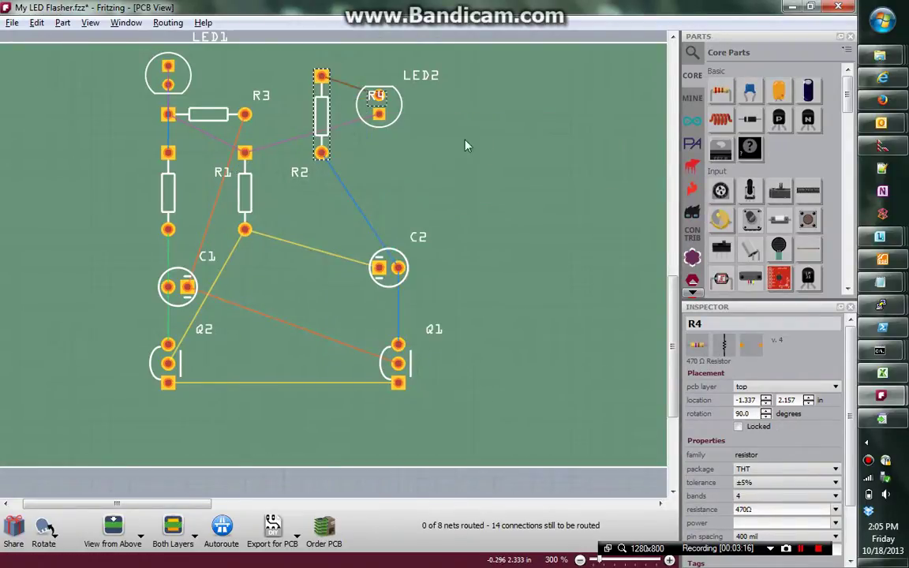
left_click(332, 136)
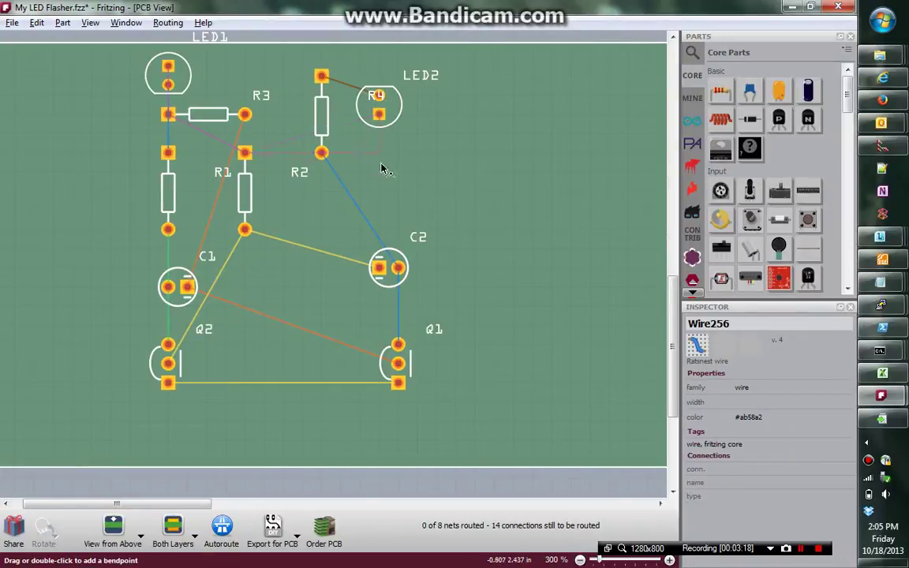
double_click(321, 147)
key("ctrl+z")
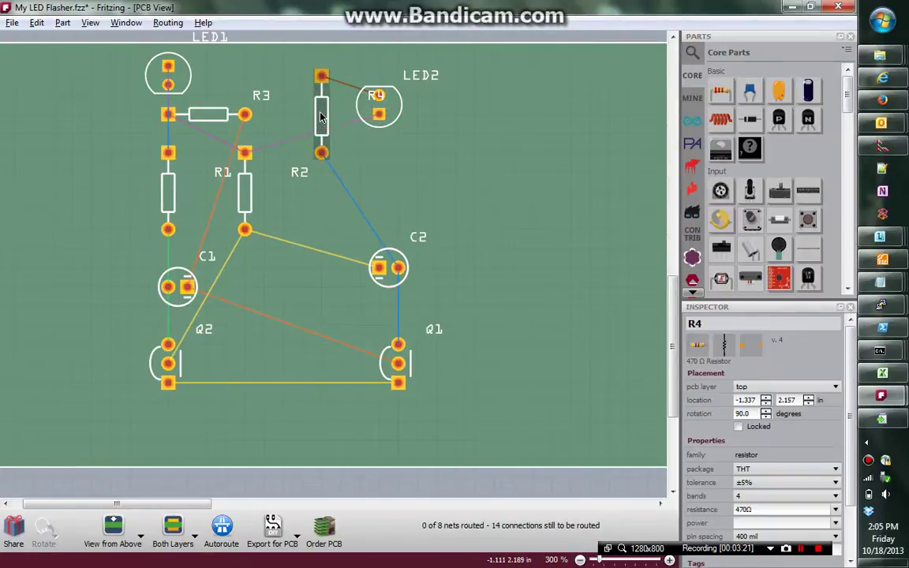
Place R4 in line directly beneath LED2 and rotate LED2 by 180°
mouse_move(320, 118)
left_mouse_down()
mouse_move(426, 219)
mouse_move(379, 185)
left_mouse_up()
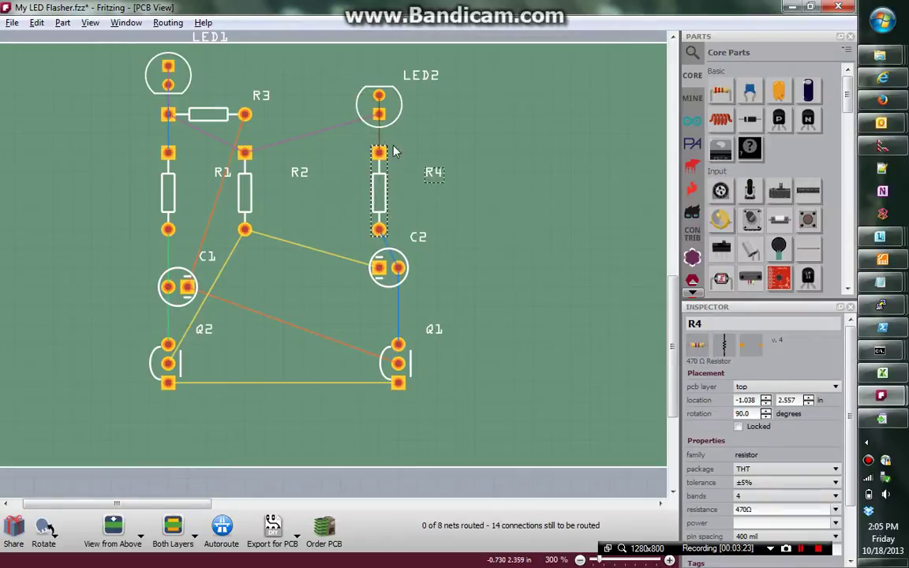
left_click(387, 103)
right_click(397, 107)
mouse_move(430, 116)
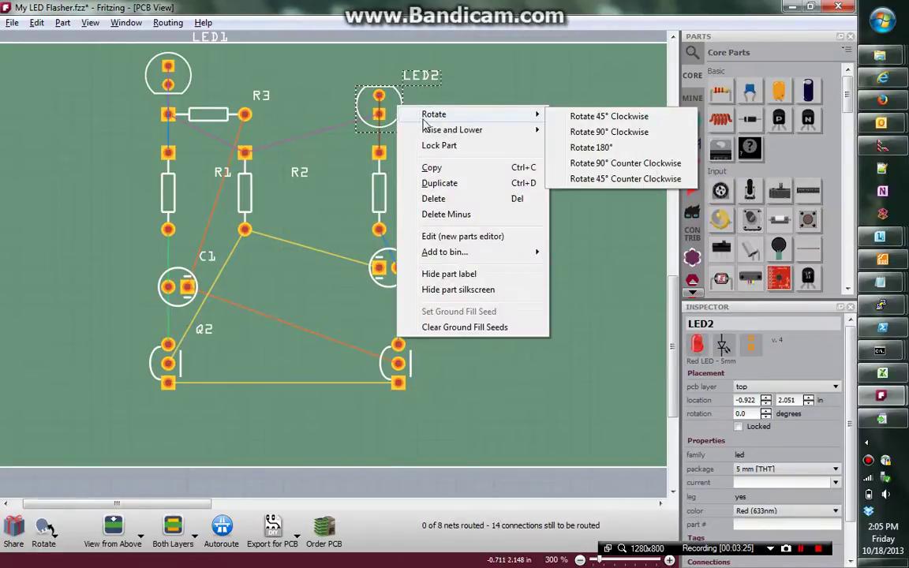
left_click(591, 148)
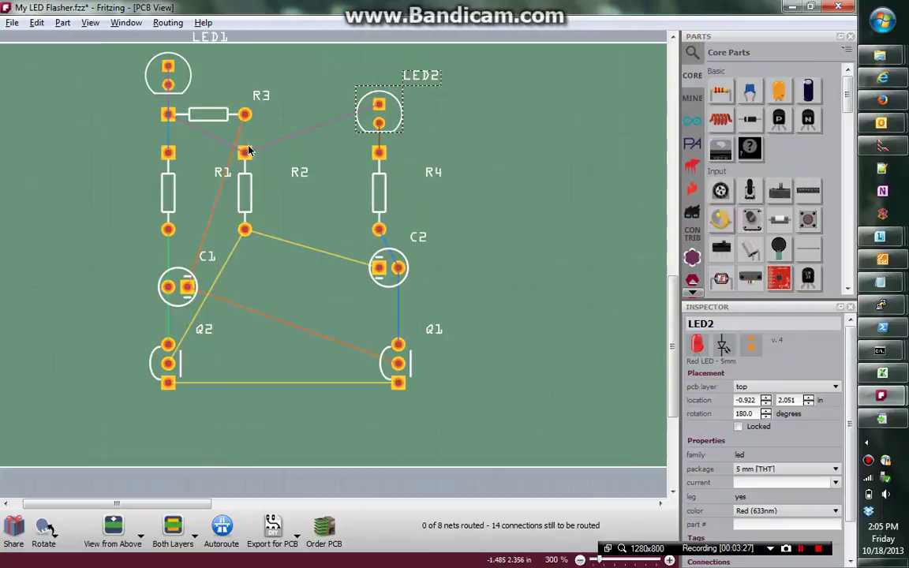
Move R2 up between R3 and LED2, and lower LED2 so both square pads line up with R3's pads
left_click_drag(244, 194, 296, 150)
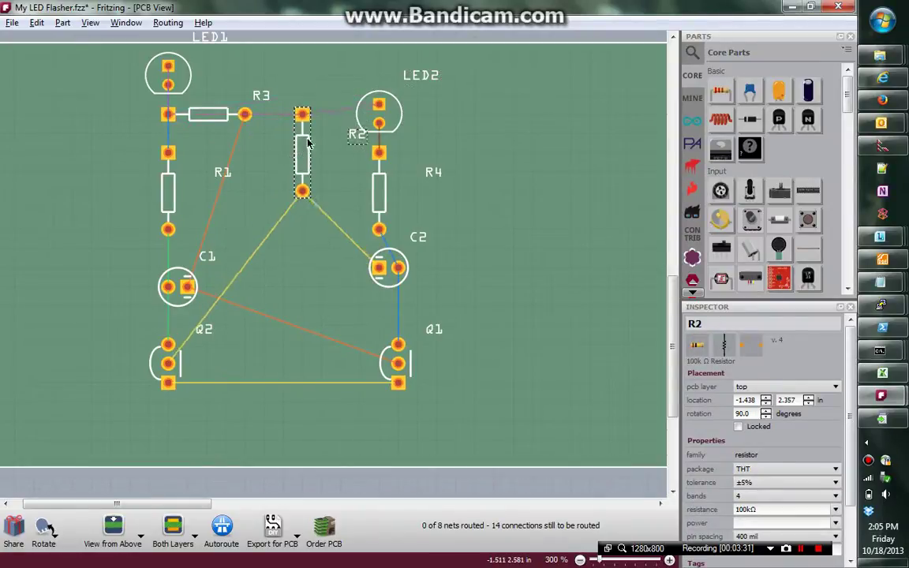
left_click_drag(400, 110, 399, 124)
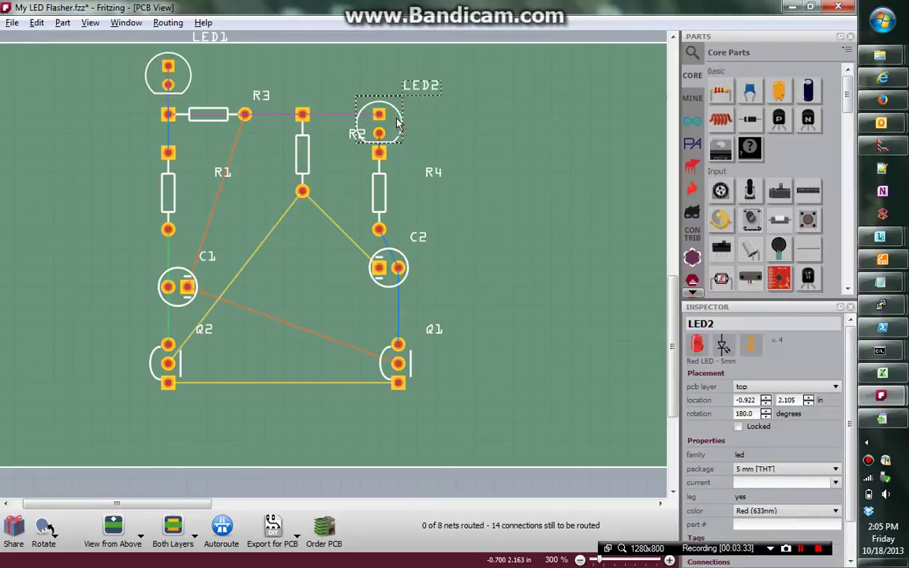
left_click(206, 116)
right_click(205, 117)
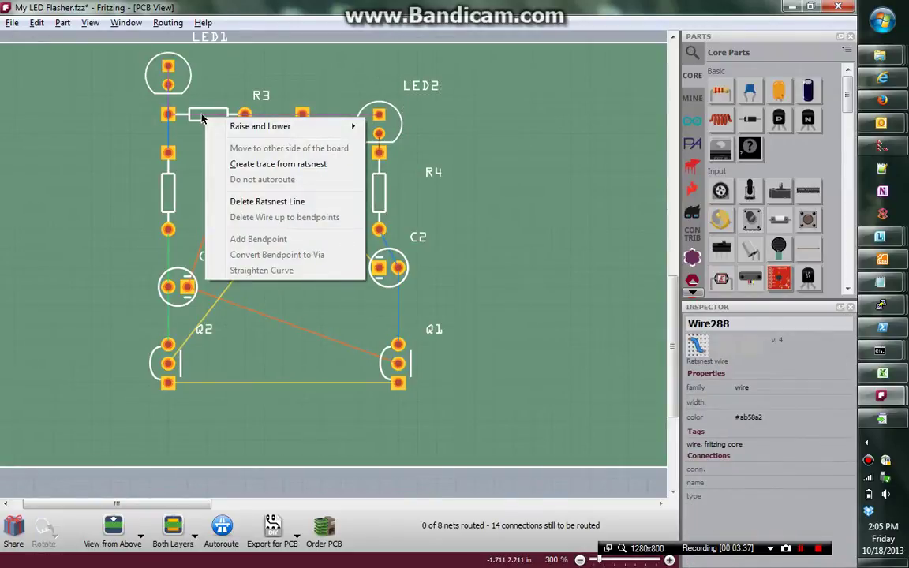
left_click(202, 114)
right_click(202, 114)
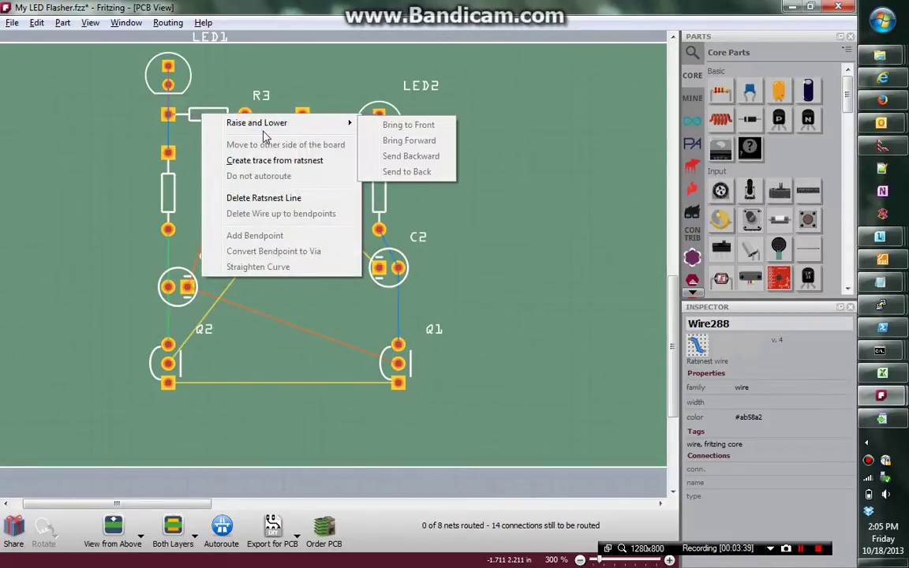
left_click(254, 75)
Rotate resistor R3 90° clockwise and place it upright beside R2, with their pads level
left_click(224, 113)
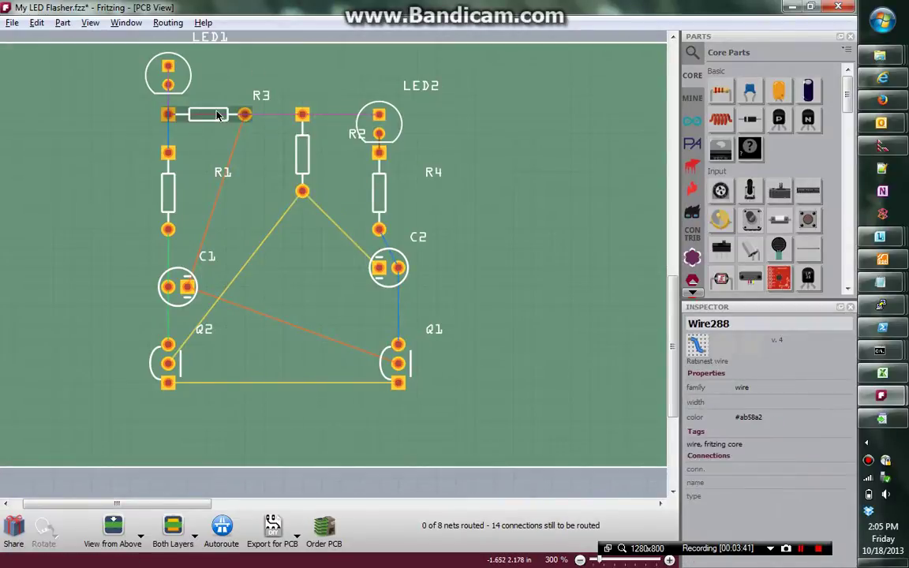
right_click(221, 121)
mouse_move(259, 133)
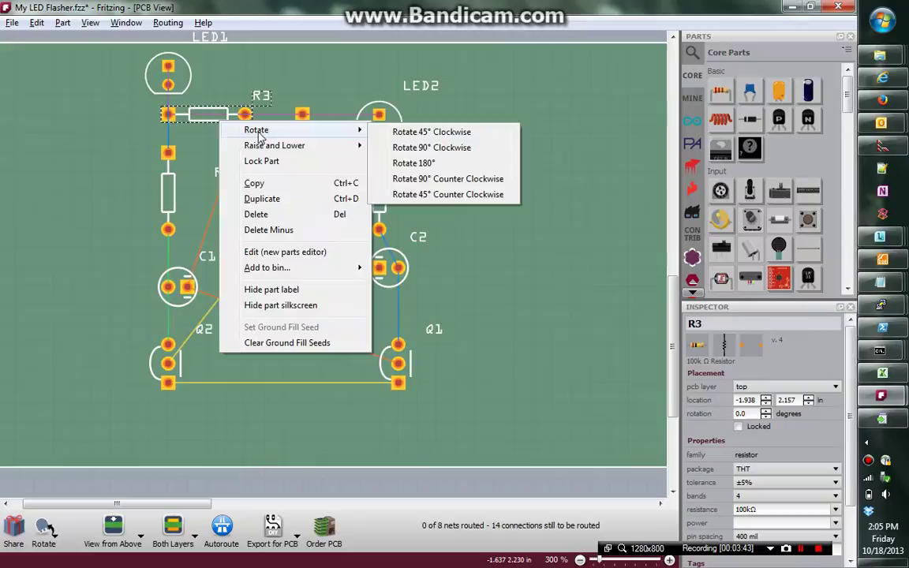
left_click(430, 148)
left_click_drag(207, 116, 246, 150)
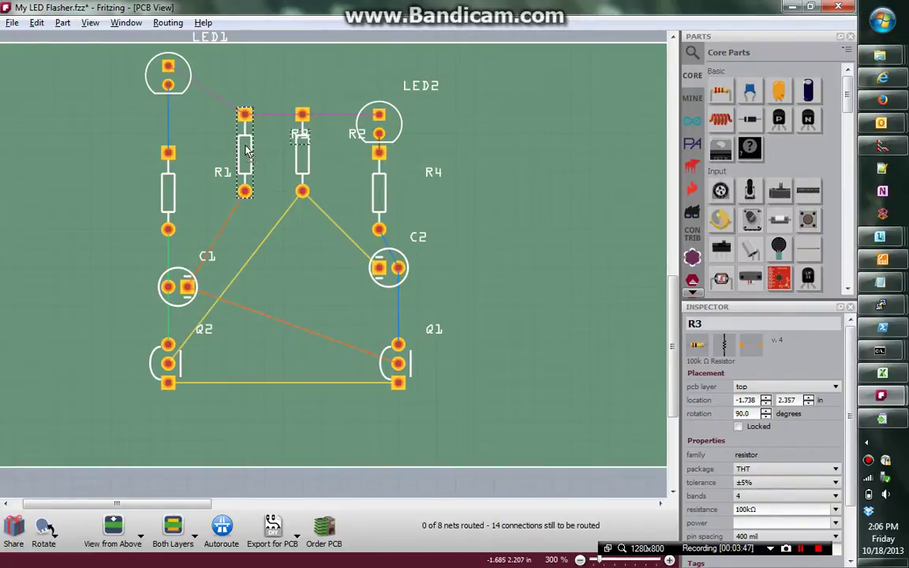
left_click(187, 89)
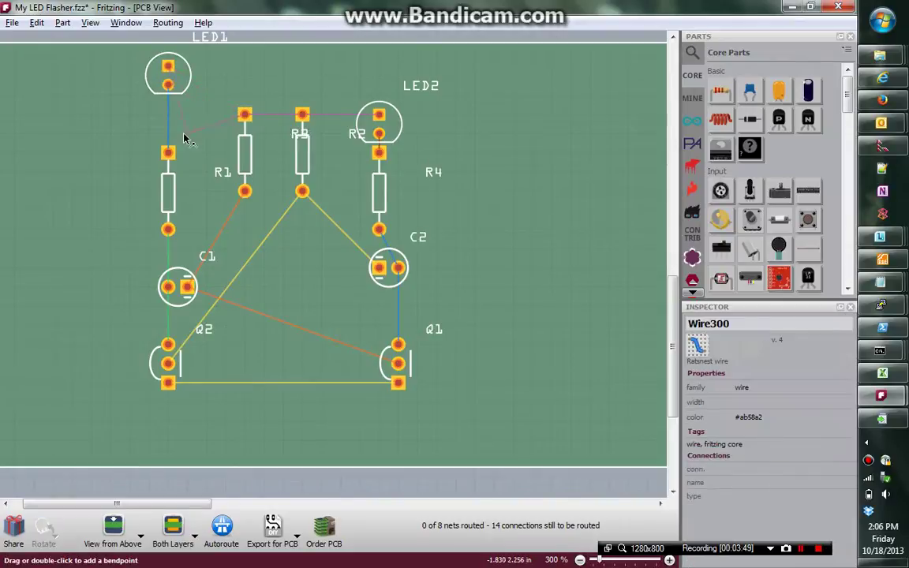
double_click(225, 102)
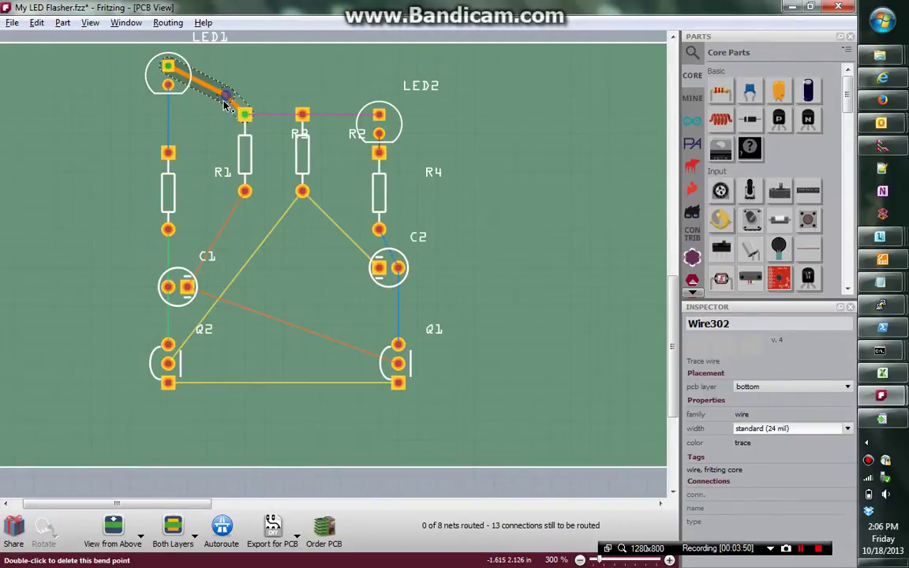
key("ctrl+z")
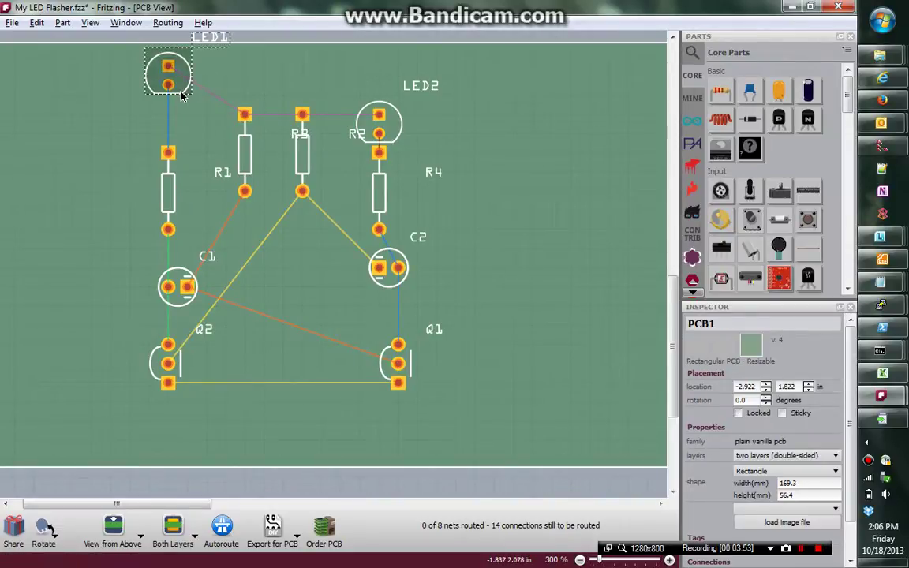
Lower LED1 level with LED2, and line C2 and Q1 up beneath R4 so C2 sits level with C1
left_click_drag(180, 82, 184, 145)
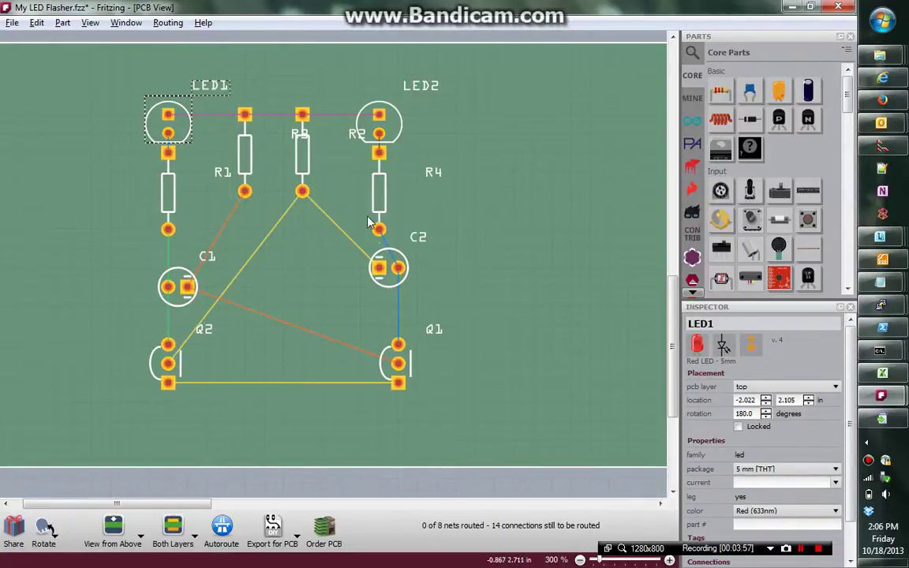
left_click_drag(386, 273, 367, 297)
left_click(351, 334)
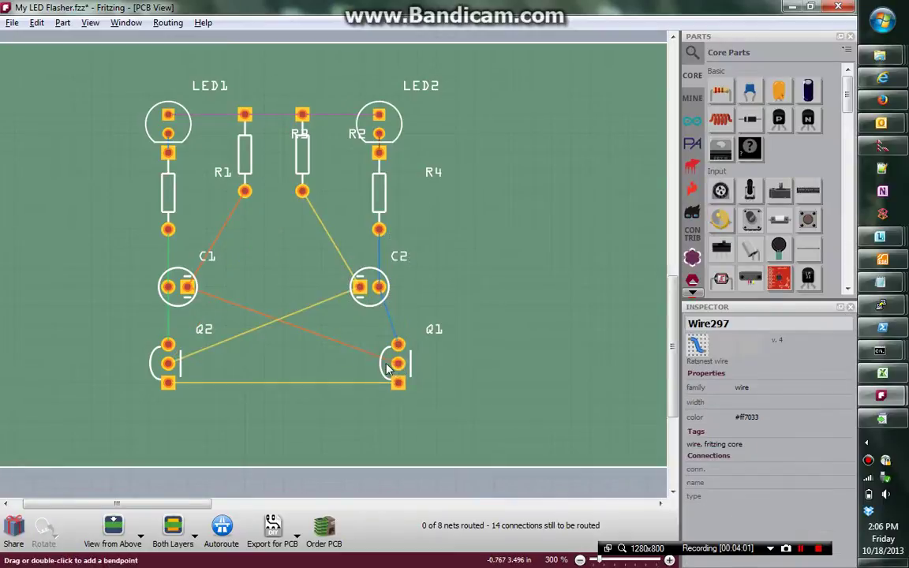
left_click(385, 374)
left_click_drag(384, 374, 368, 376)
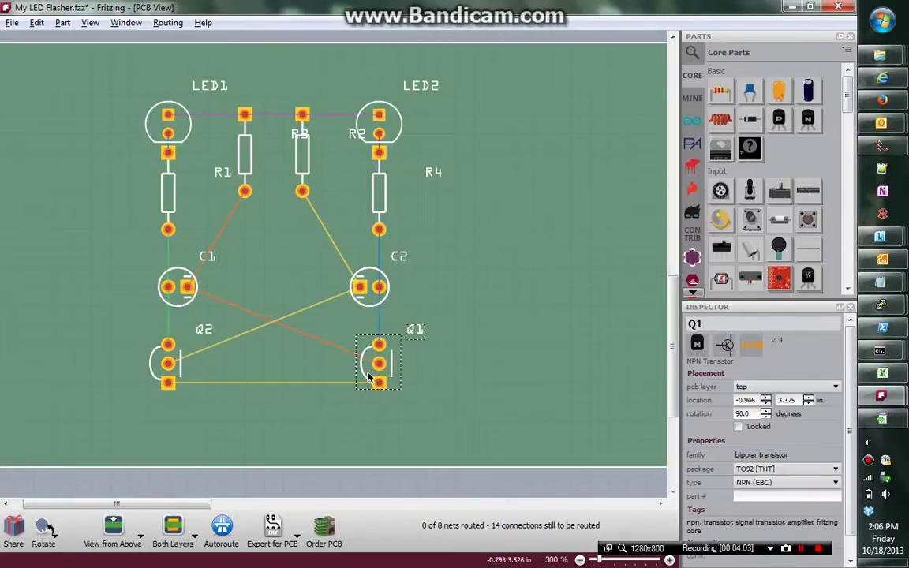
Lower resistors R1 and R4 by one grid step each so they sit level, centred between the LEDs and capacitors
left_click(496, 349)
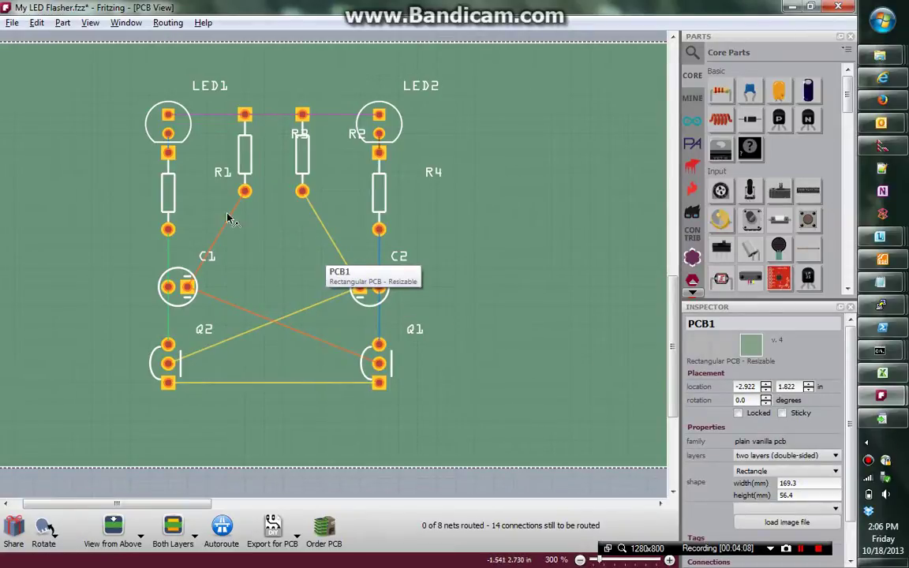
left_click_drag(165, 199, 169, 224)
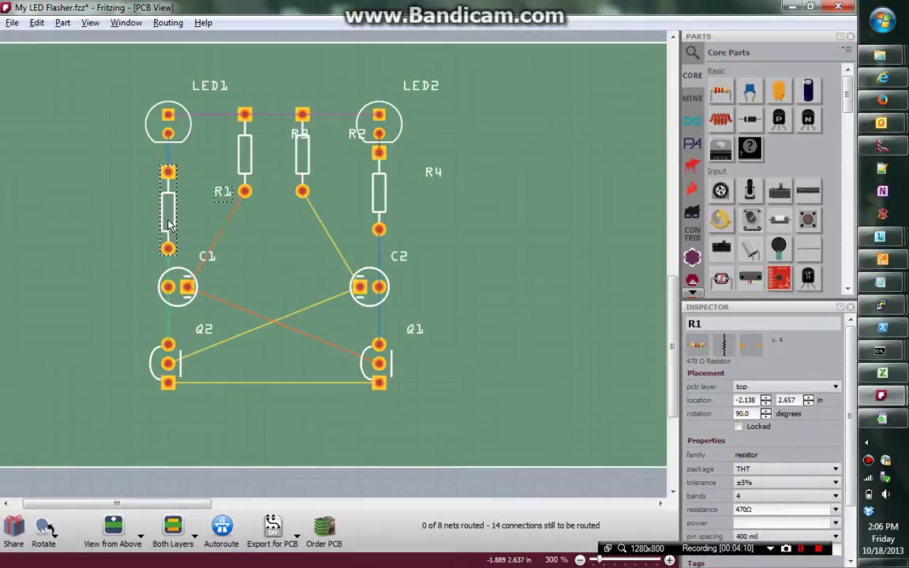
left_click_drag(375, 191, 377, 209)
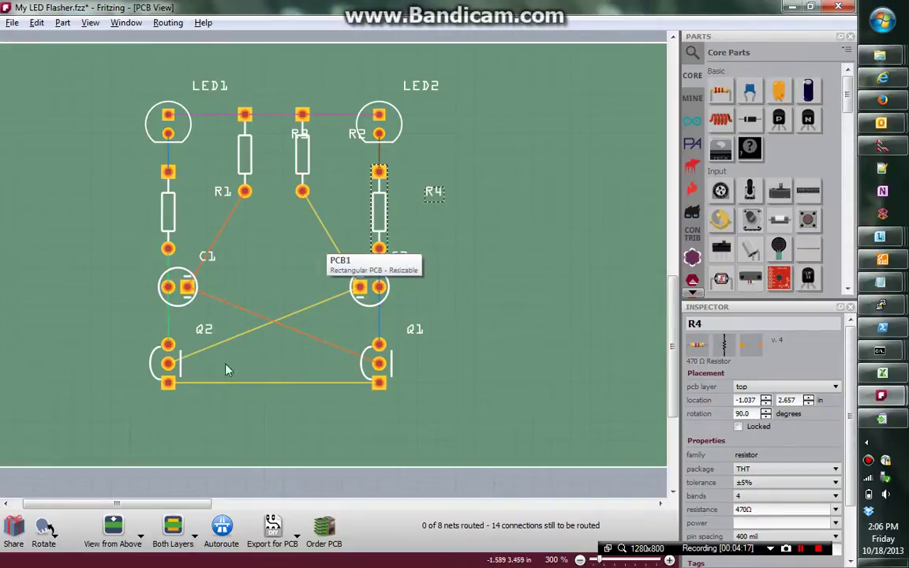
Autoroute all connections on the board and select the crossing trace between C1 and Q1
left_click(222, 527)
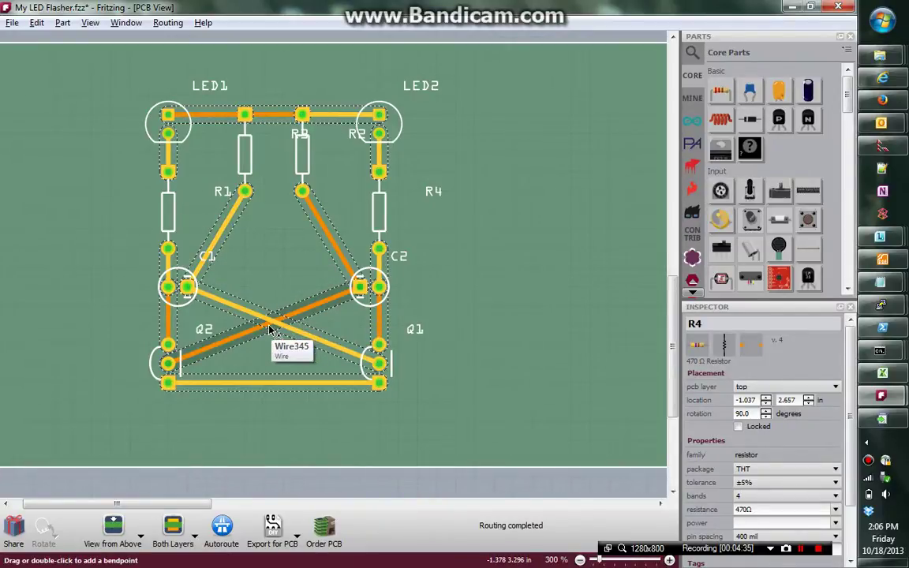
left_click(240, 314)
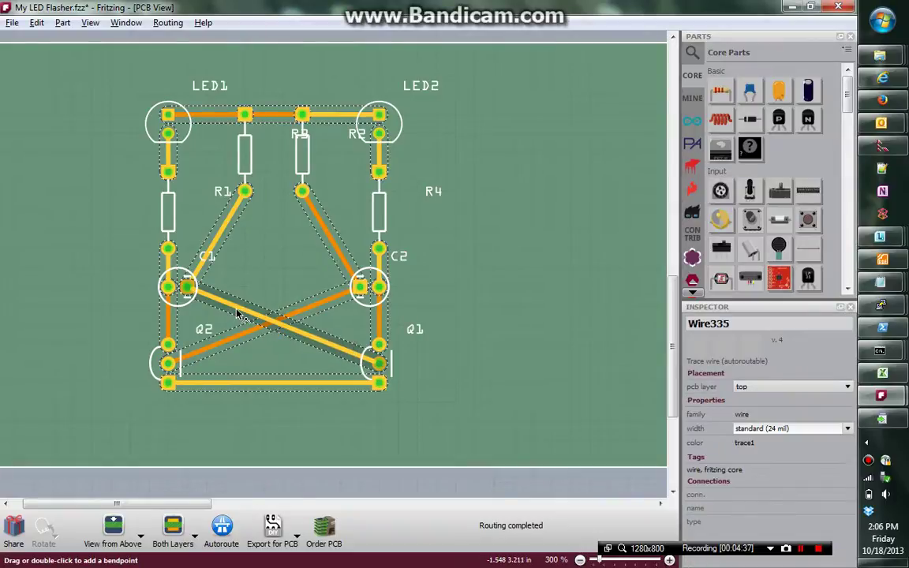
Delete the trace that runs diagonally between C1 and Q1
left_click_drag(239, 314, 244, 312)
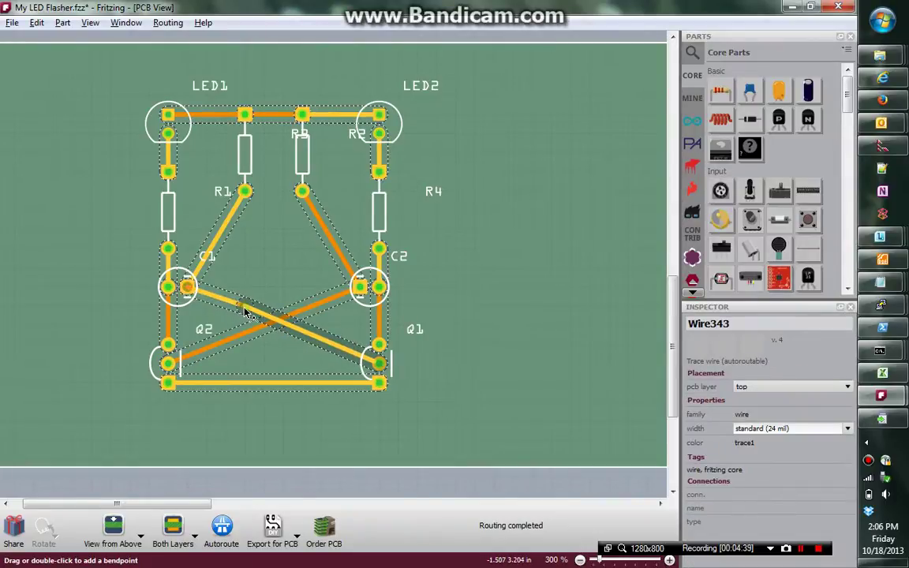
left_click(245, 312)
key("Delete")
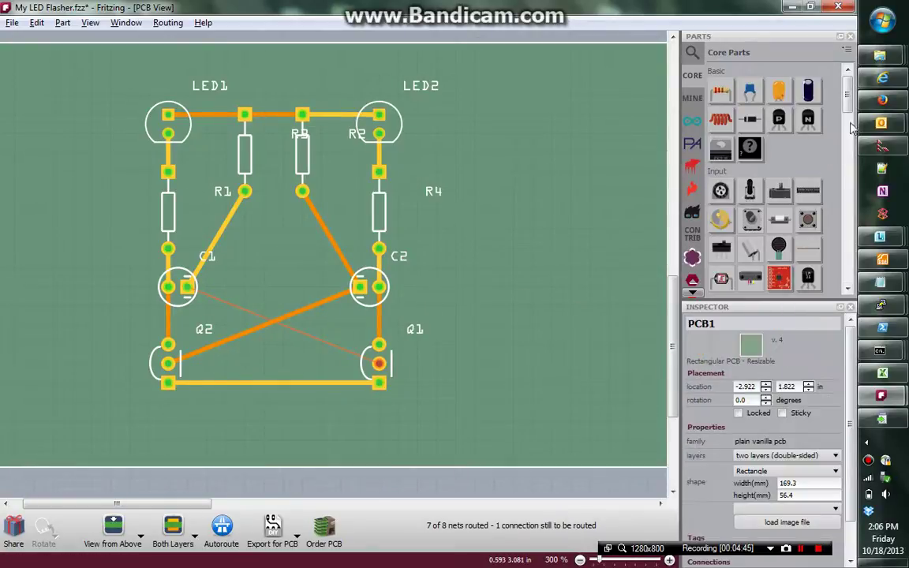
Add a jumper from the PCB View parts and place it horizontally between C1 and C2, near the crossing connections
left_click_drag(850, 105, 875, 272)
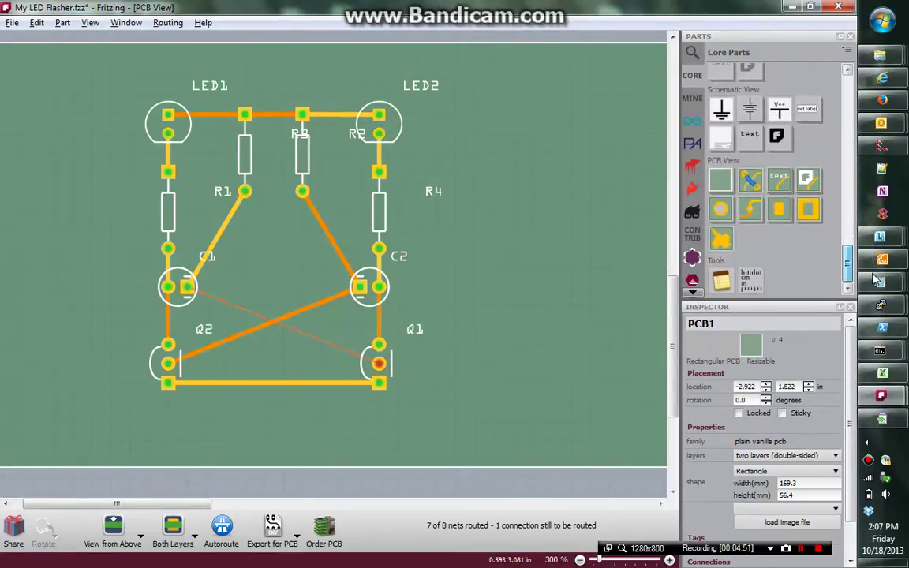
left_click(750, 180)
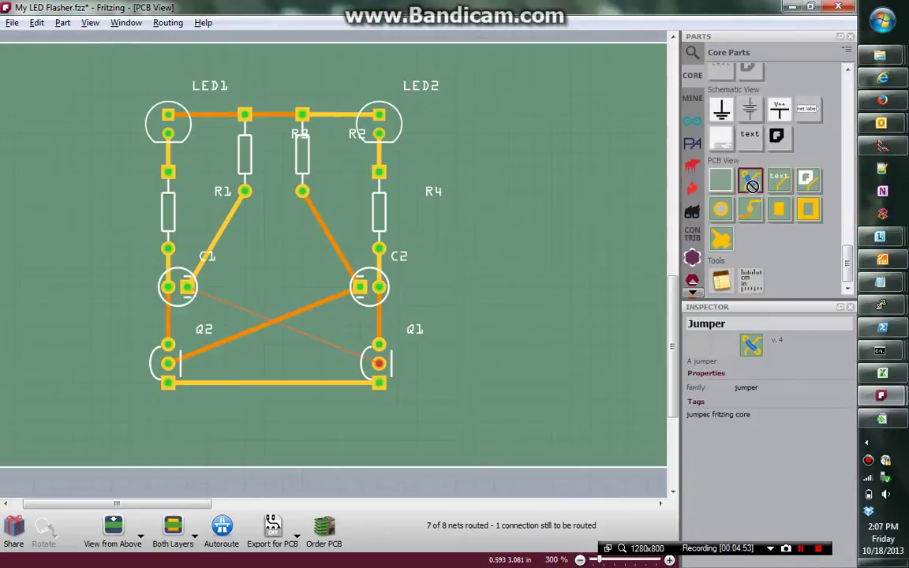
left_click_drag(689, 221, 267, 317)
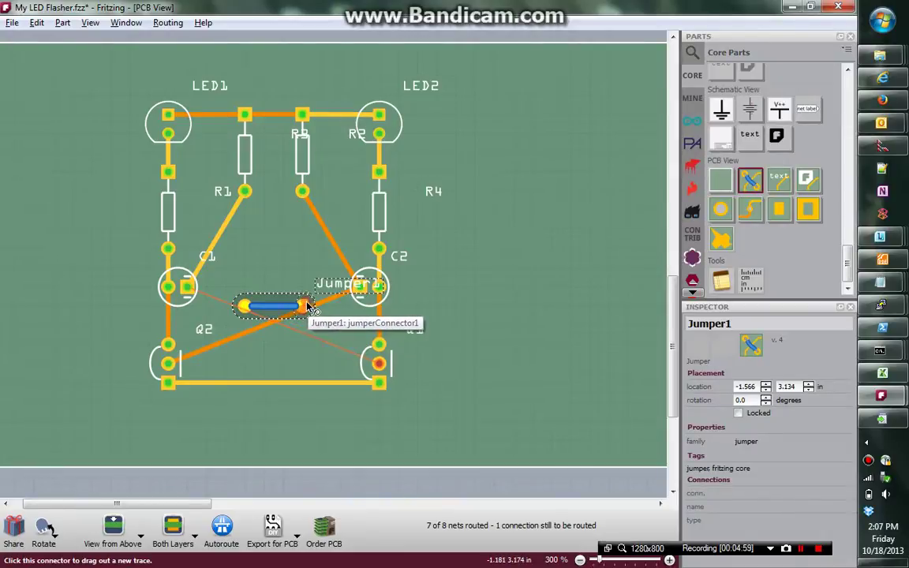
mouse_move(284, 314)
left_mouse_down()
mouse_move(285, 326)
mouse_move(286, 309)
left_mouse_up()
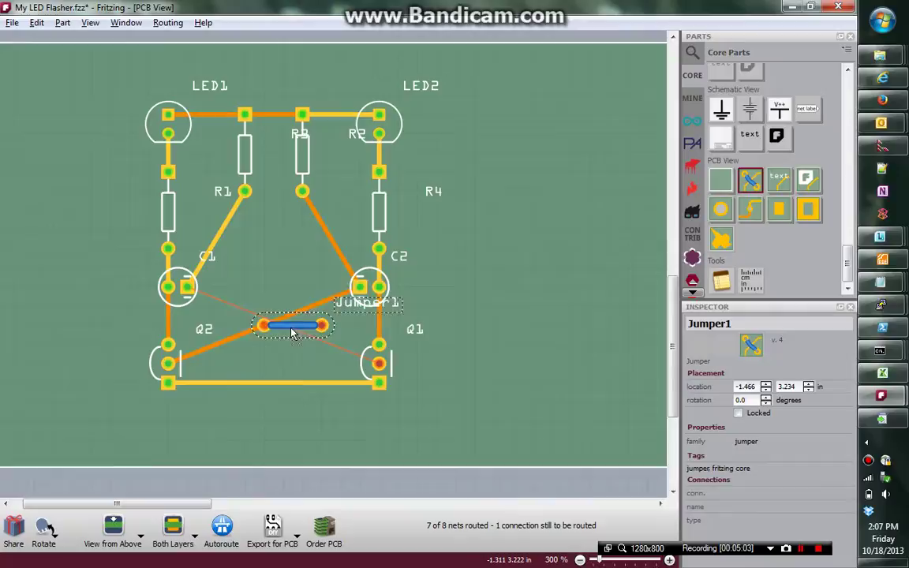
Stand the jumper upright by rotating it 45° clockwise twice
right_click(282, 318)
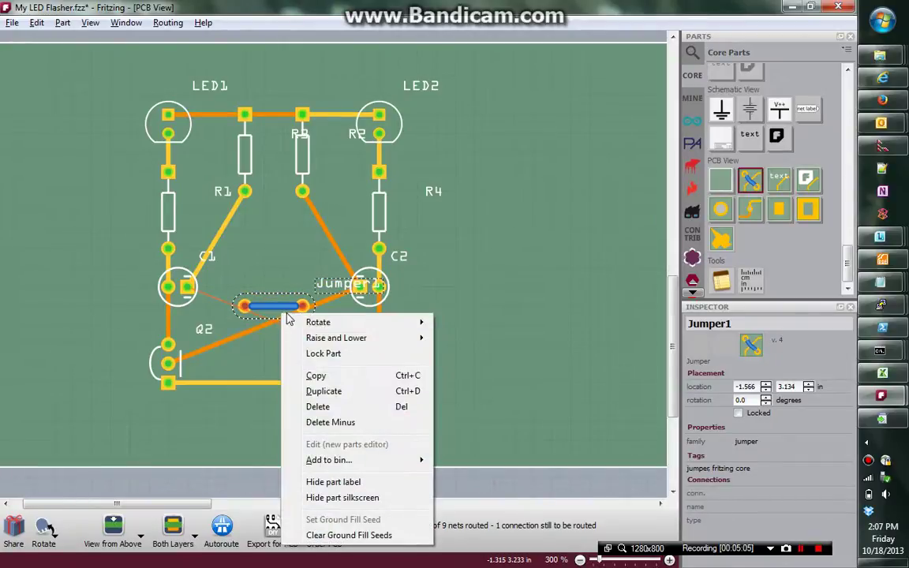
mouse_move(308, 323)
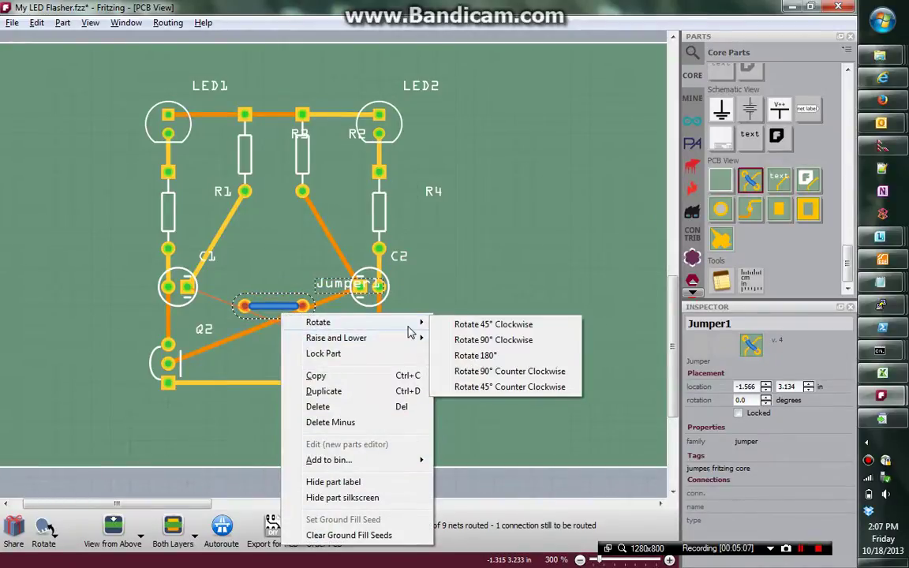
left_click(481, 324)
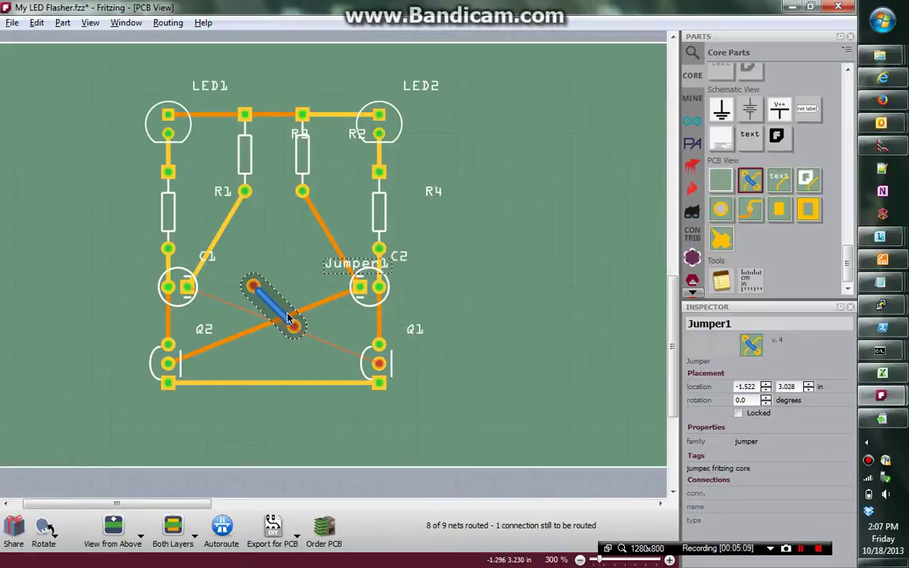
mouse_move(275, 313)
left_mouse_down()
mouse_move(248, 322)
mouse_move(259, 335)
mouse_move(291, 315)
mouse_move(279, 312)
left_mouse_up()
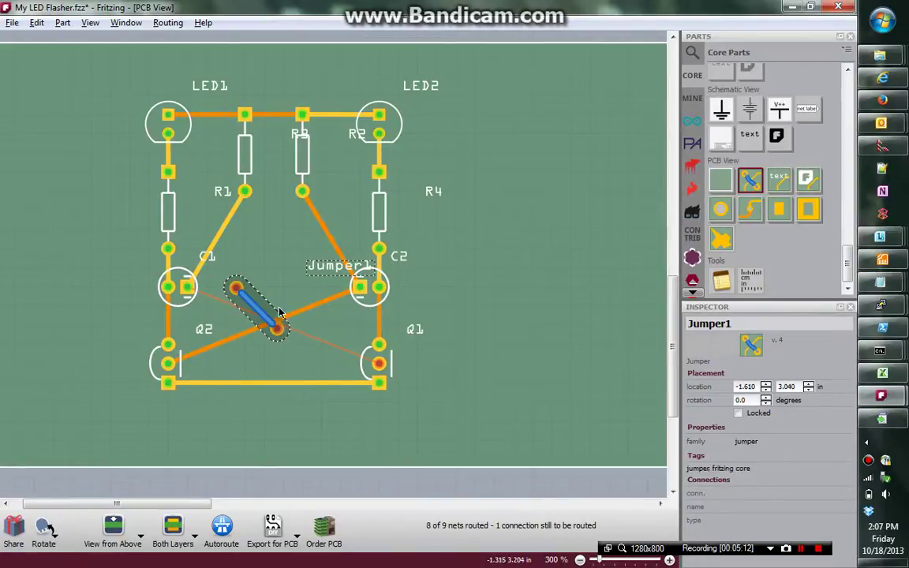
right_click(266, 314)
mouse_move(355, 334)
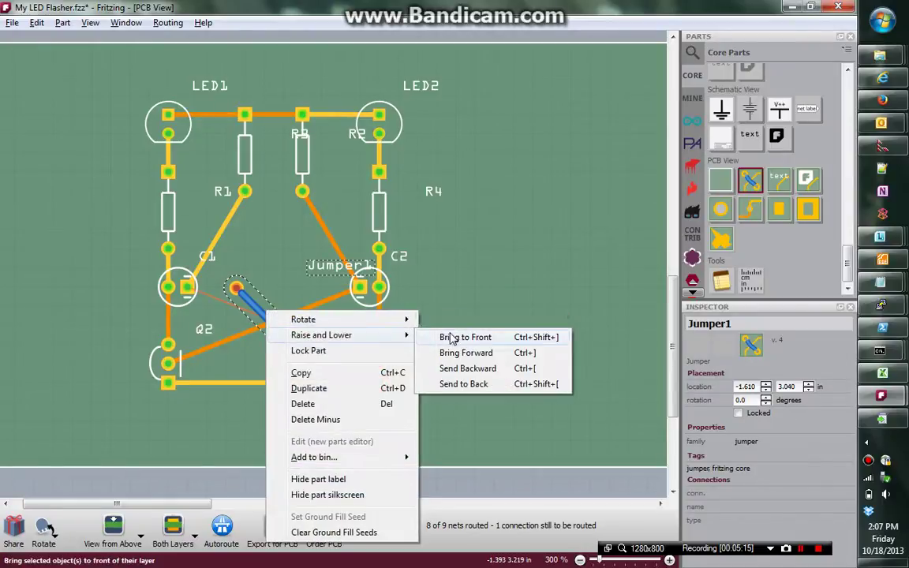
mouse_move(398, 319)
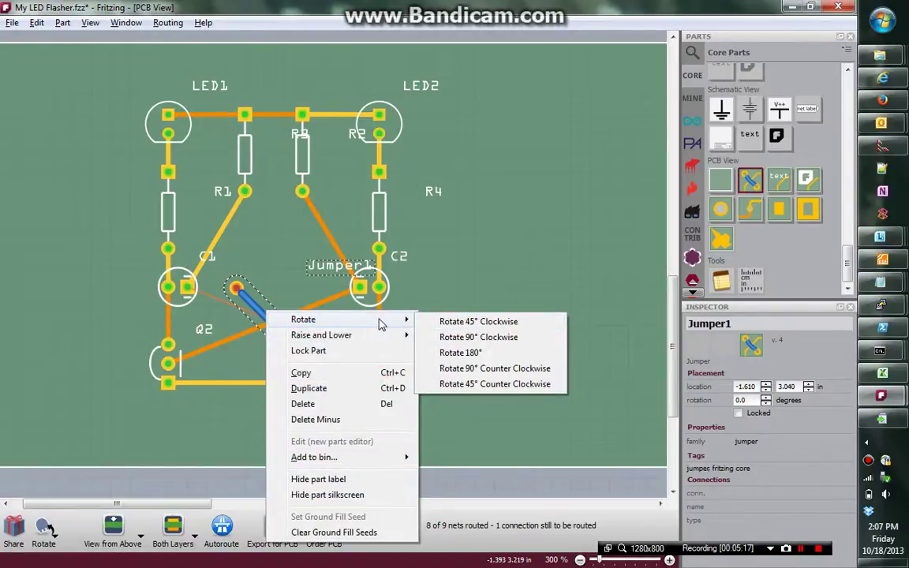
left_click(436, 321)
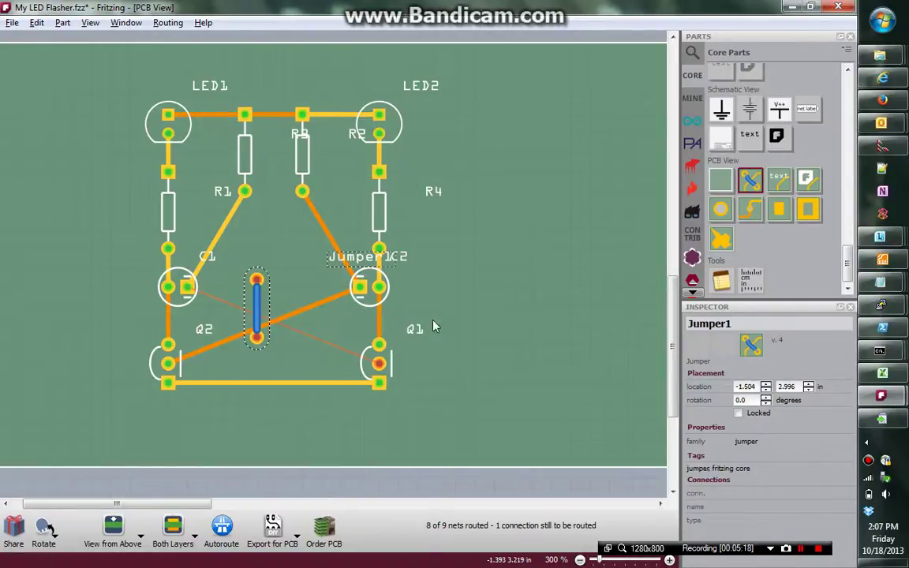
Centre the upright jumper across the C2–Q2 trace, with its upper pad level with the capacitor pads
left_click(264, 322)
mouse_move(260, 315)
left_mouse_down()
mouse_move(268, 326)
mouse_move(251, 259)
mouse_move(255, 281)
mouse_move(264, 249)
left_mouse_up()
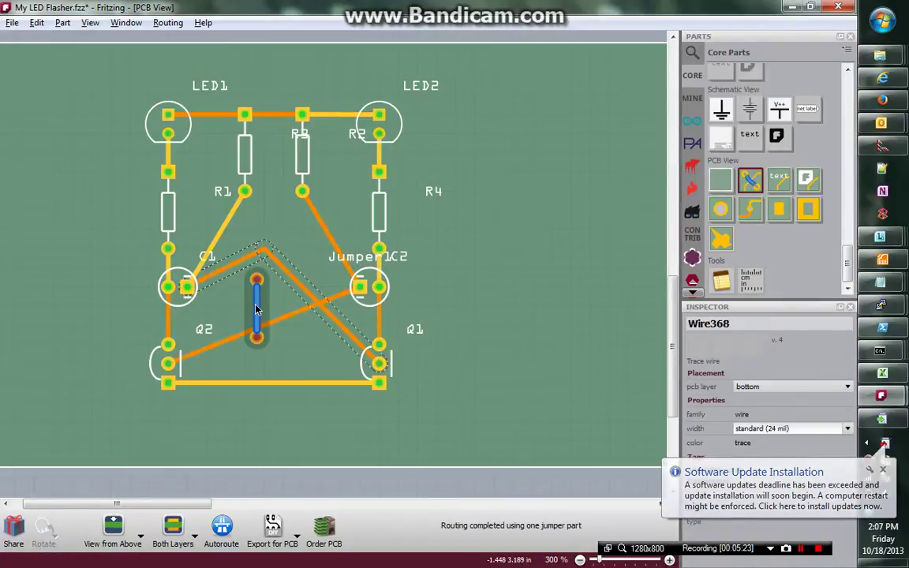
left_click_drag(258, 305, 278, 313)
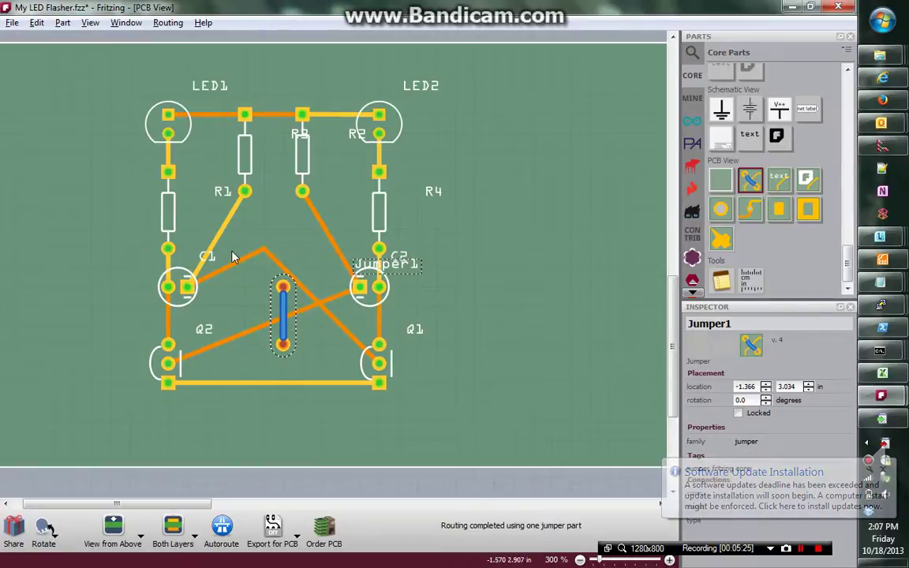
Delete the bent bottom-layer trace between C1 and Q1, including its bendpoints
left_click(236, 259)
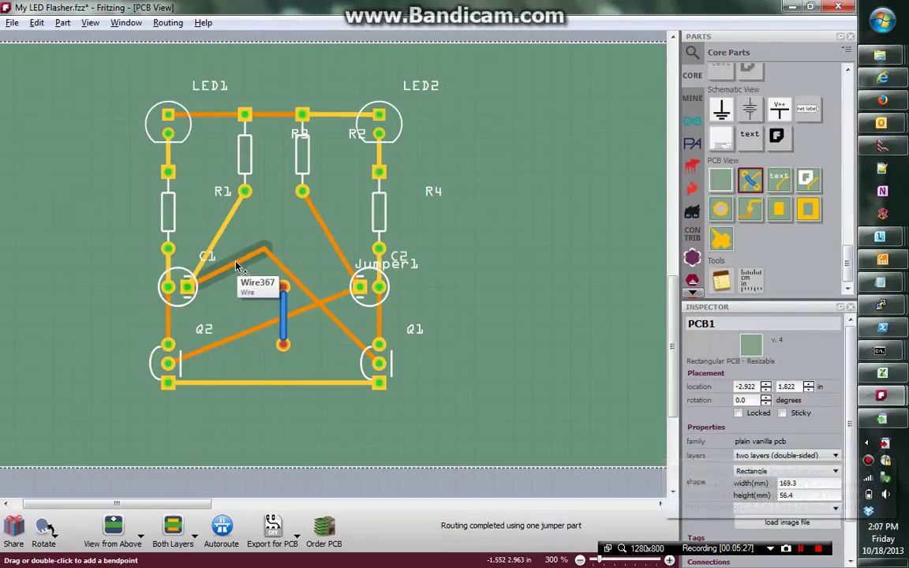
key("Delete")
left_click(243, 263)
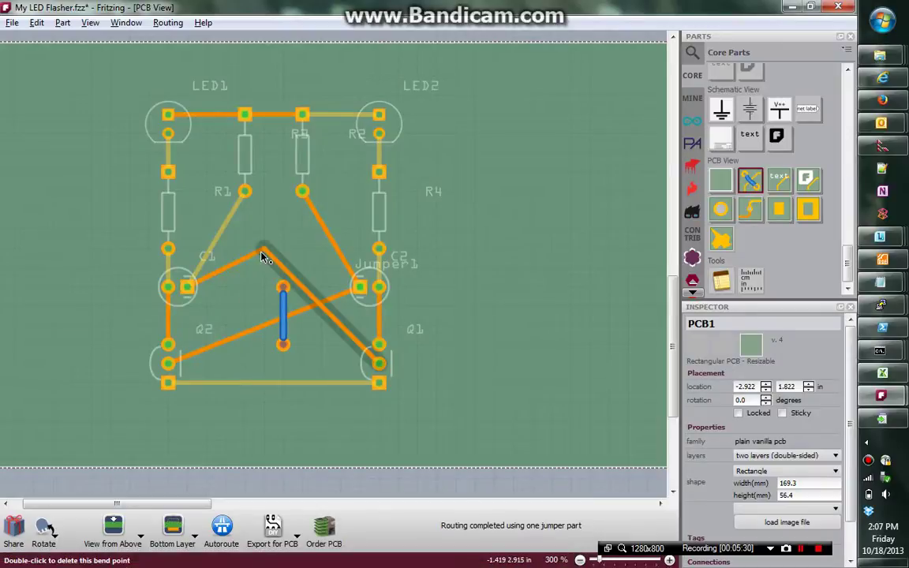
key("Delete")
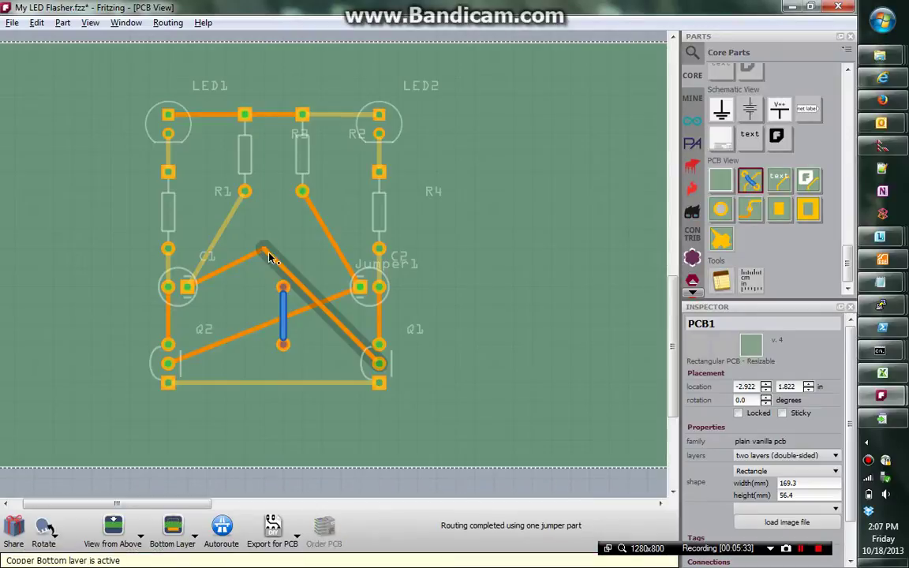
right_click(265, 255)
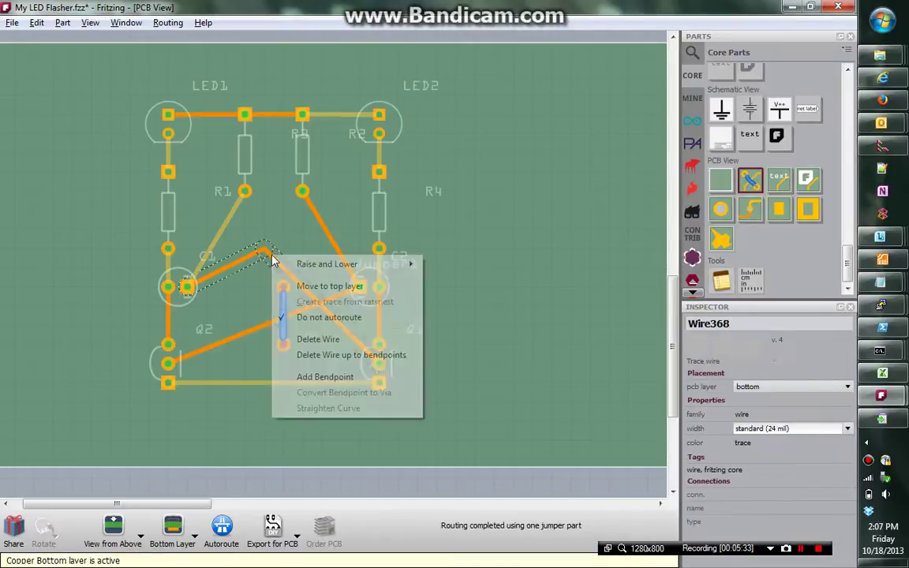
left_click(339, 355)
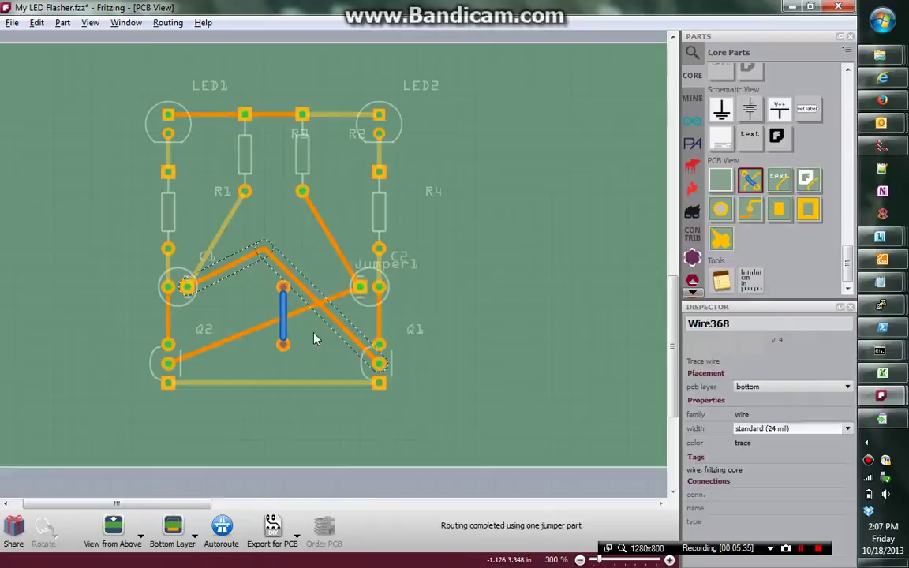
Route the C1–Q1 connection through the jumper's upper pad, and delete the segment between that pad and the bendpoint near Q1
left_click(192, 292)
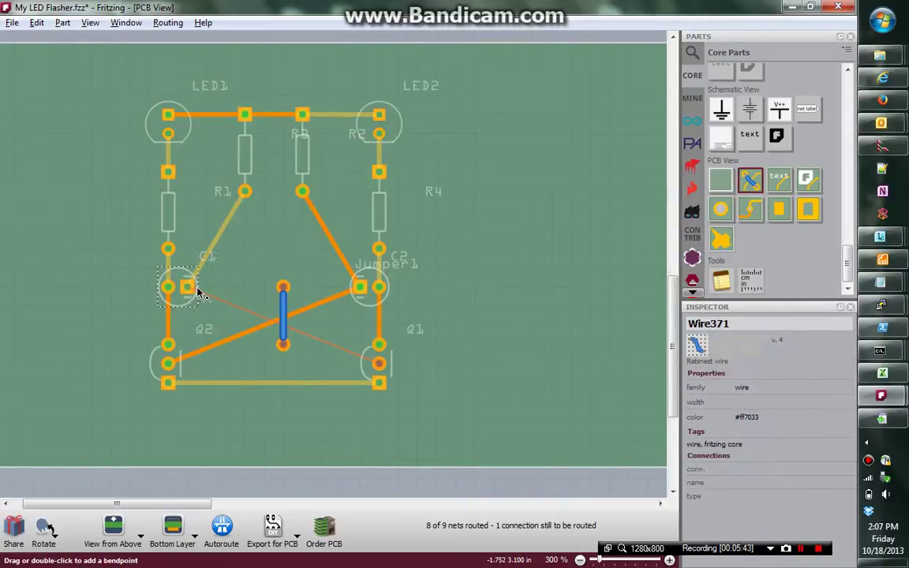
mouse_move(207, 294)
left_mouse_down()
mouse_move(287, 298)
mouse_move(324, 360)
mouse_move(305, 361)
mouse_move(344, 347)
mouse_move(330, 341)
left_mouse_up()
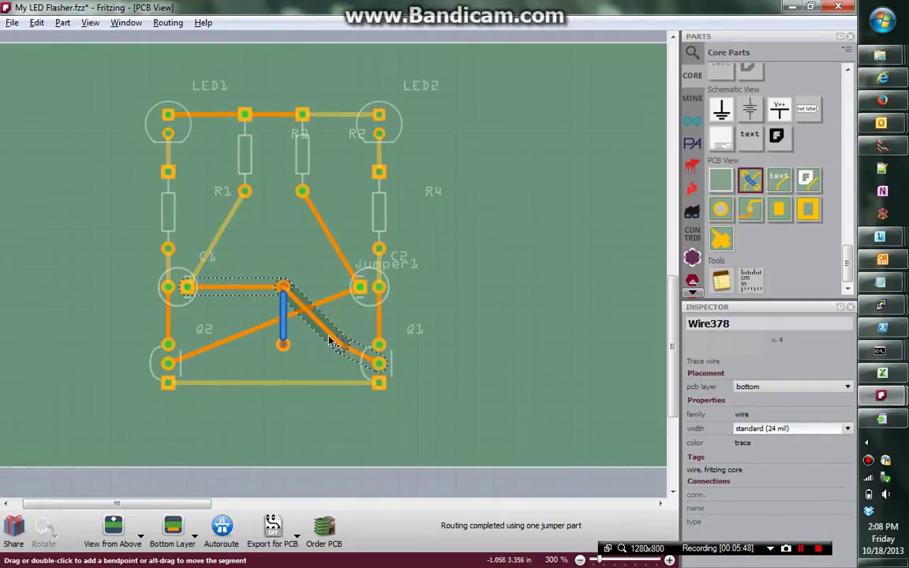
right_click(332, 341)
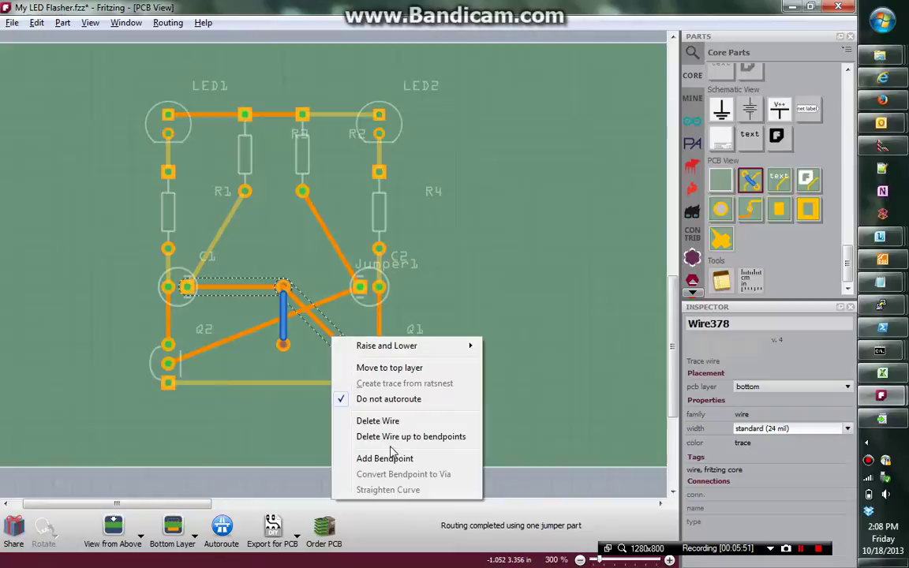
left_click(393, 437)
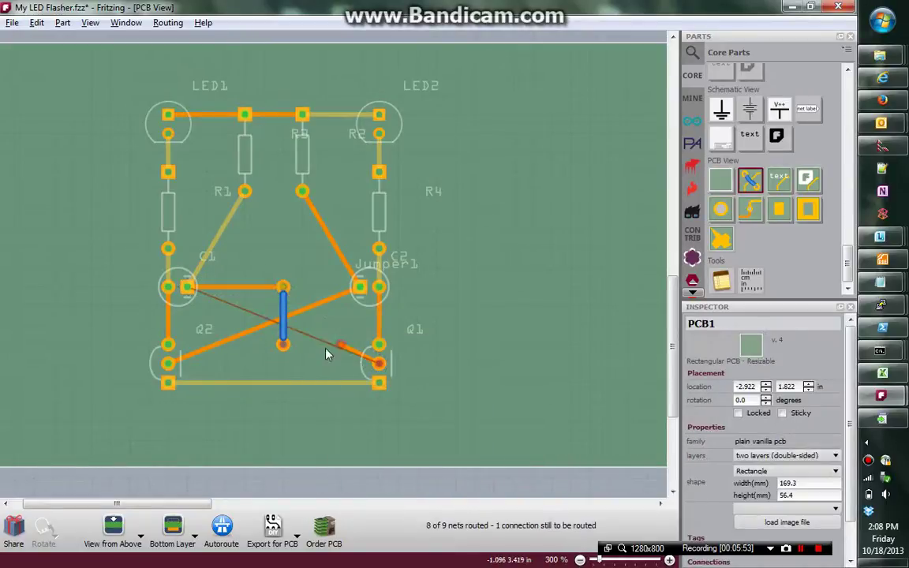
Try to extend the loose trace end near Q1 toward the jumper's lower pad
left_click_drag(342, 346, 311, 344)
key("ctrl+z")
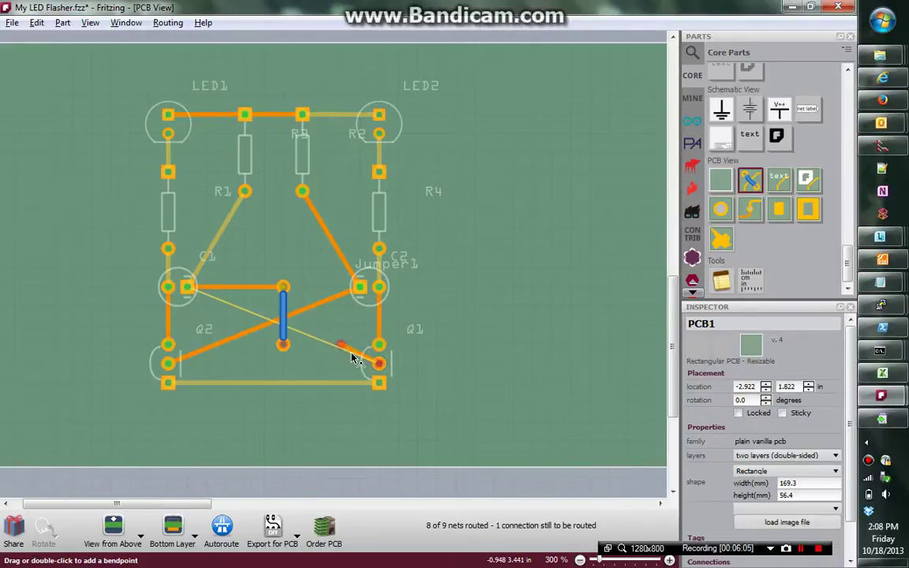
right_click(348, 354)
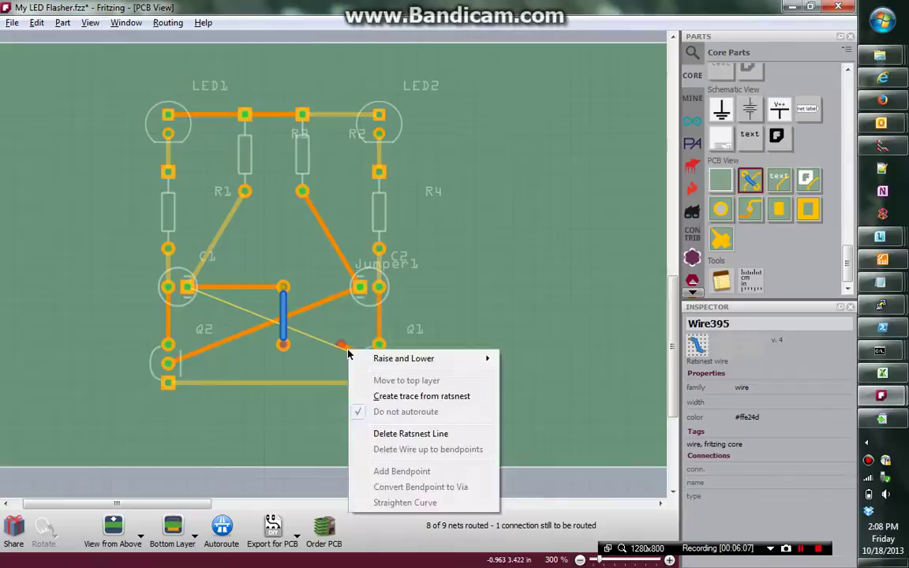
left_click(599, 206)
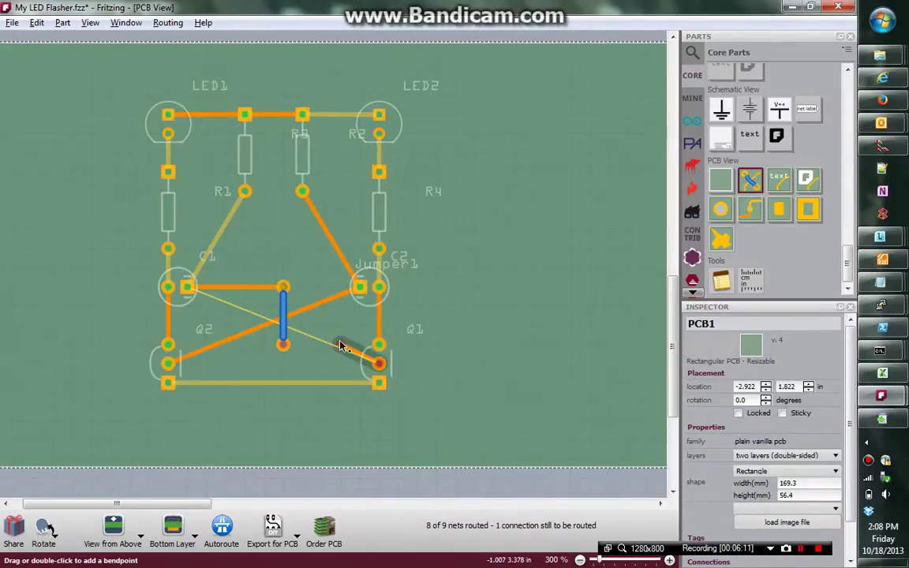
key("Delete")
key("ctrl+z")
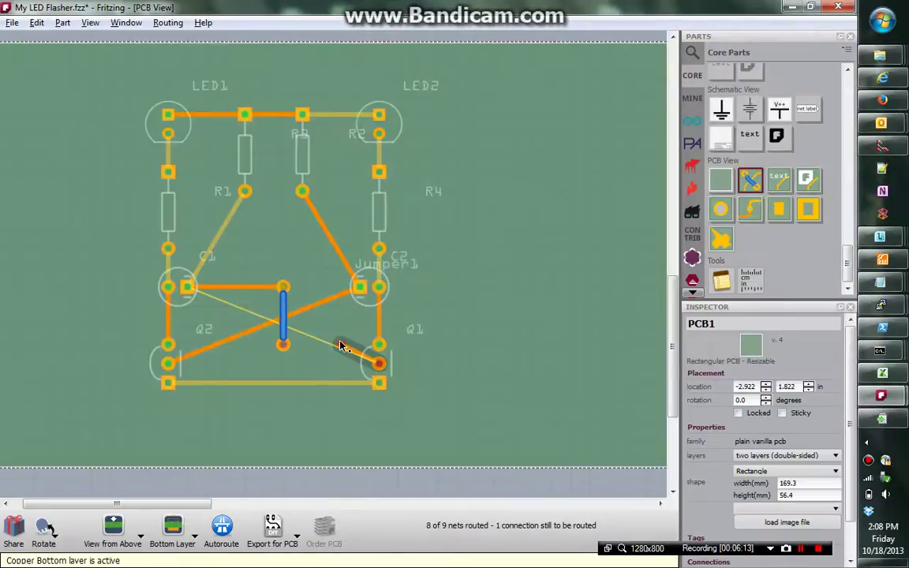
Create a trace from the ratsnest line between C1 and Q1, and remove that trace again
right_click(341, 346)
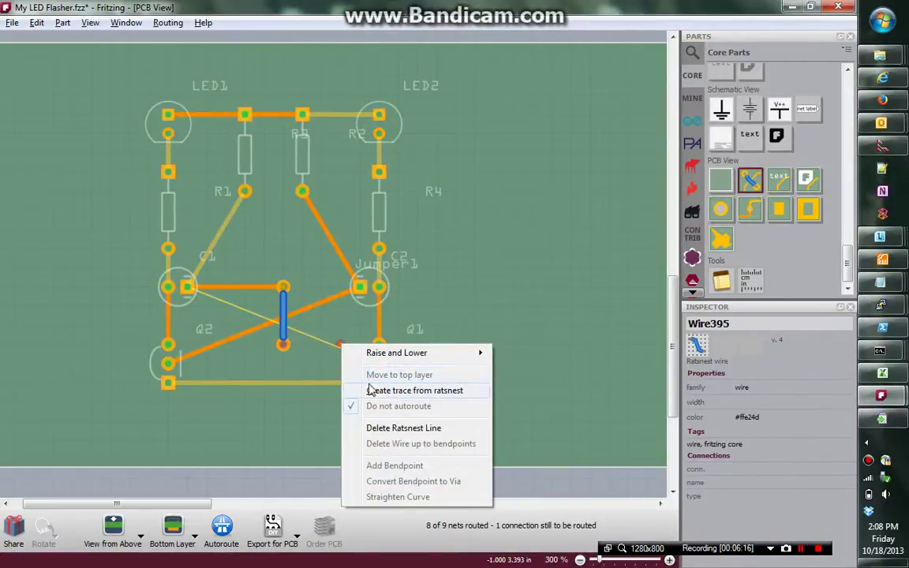
left_click(372, 392)
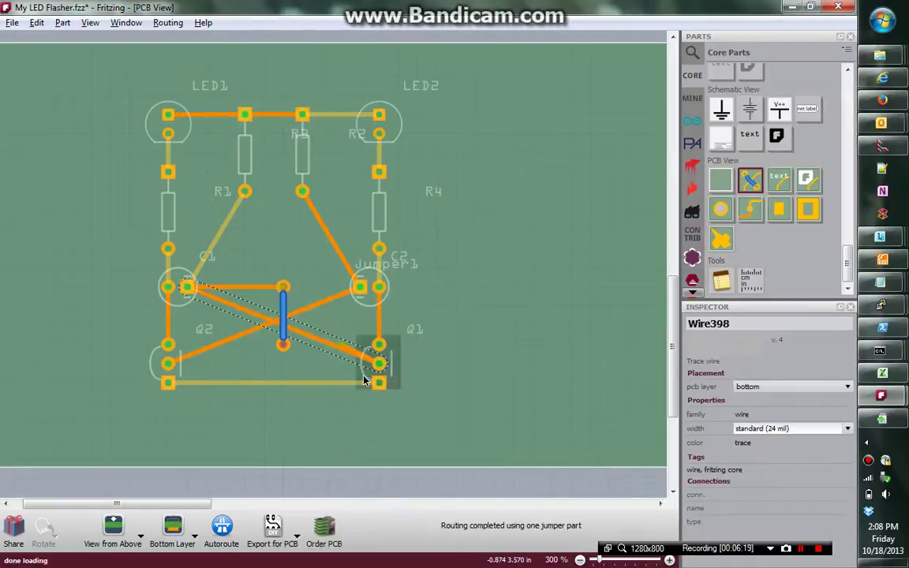
key("Delete")
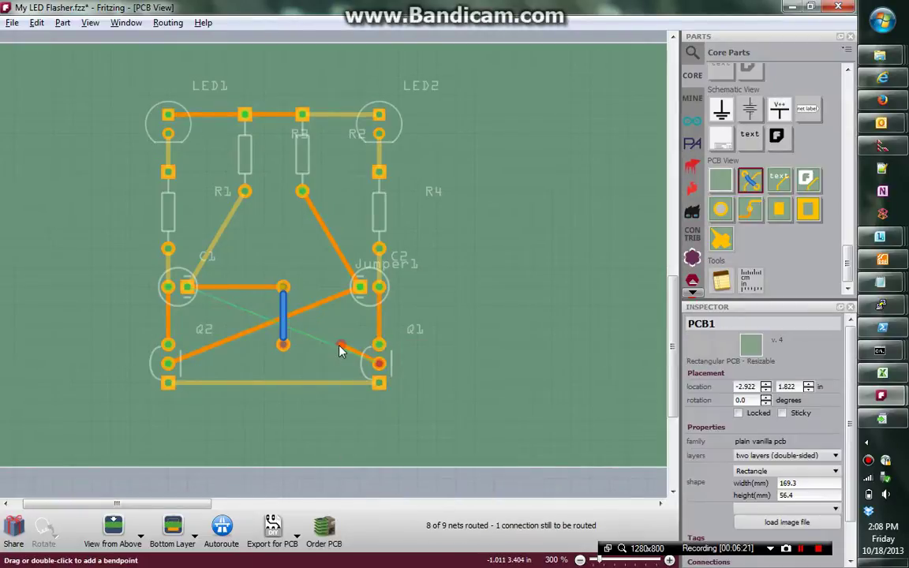
Try to reroute the remaining ratsnest line below the jumper and clear the short trace stub at Q1
mouse_move(346, 348)
left_mouse_down()
mouse_move(355, 341)
mouse_move(357, 296)
mouse_move(269, 368)
left_mouse_up()
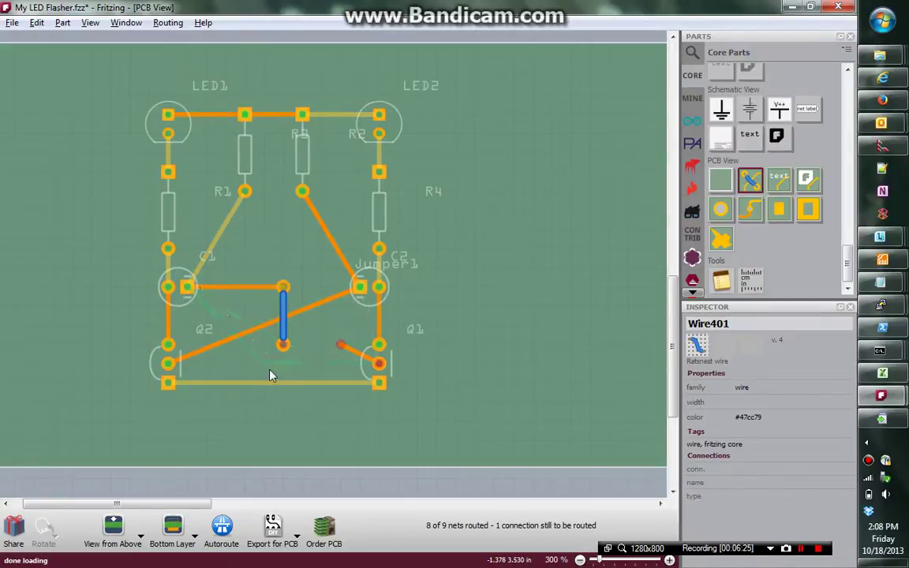
key("Delete")
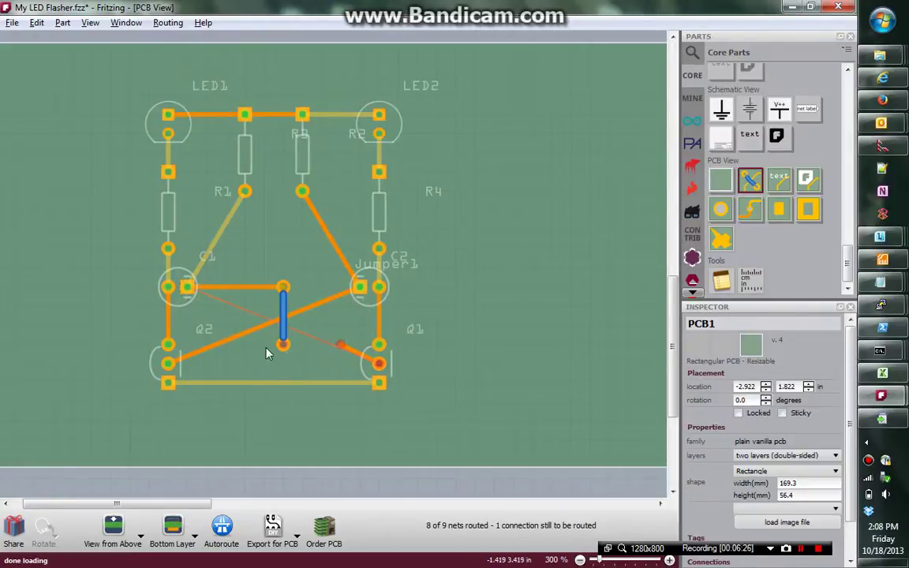
double_click(369, 360)
Undo back to the full bent trace between C1 and Q1, and delete all of its segments
key("ctrl+z")
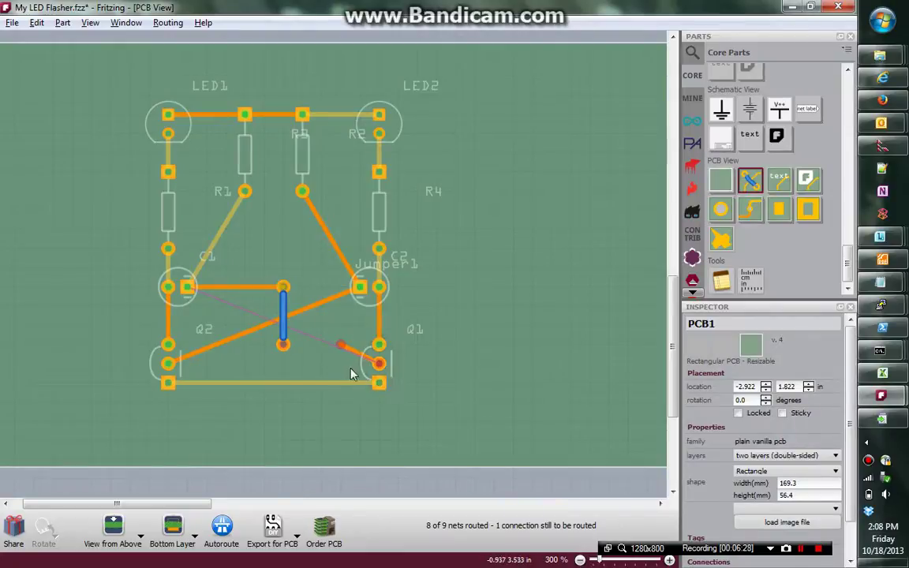
key("ctrl+z")
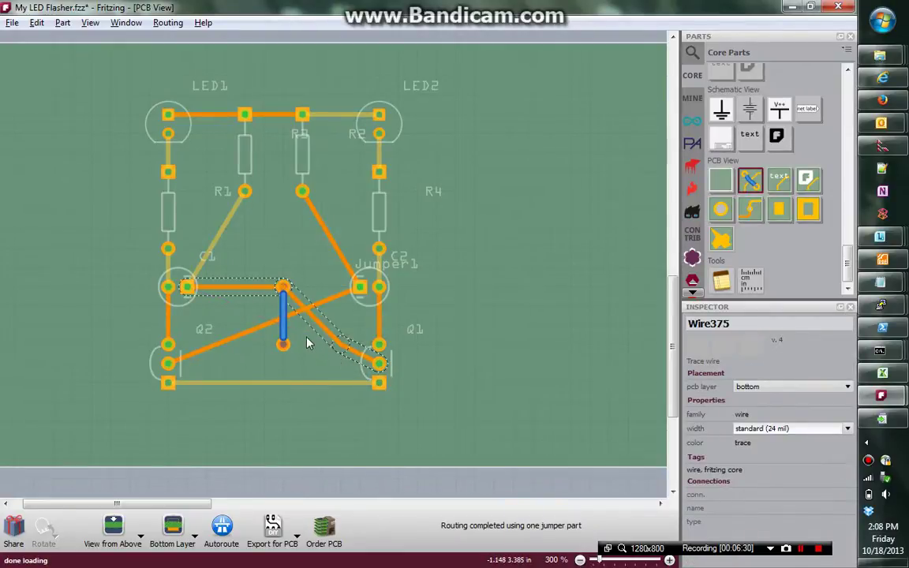
key("Delete")
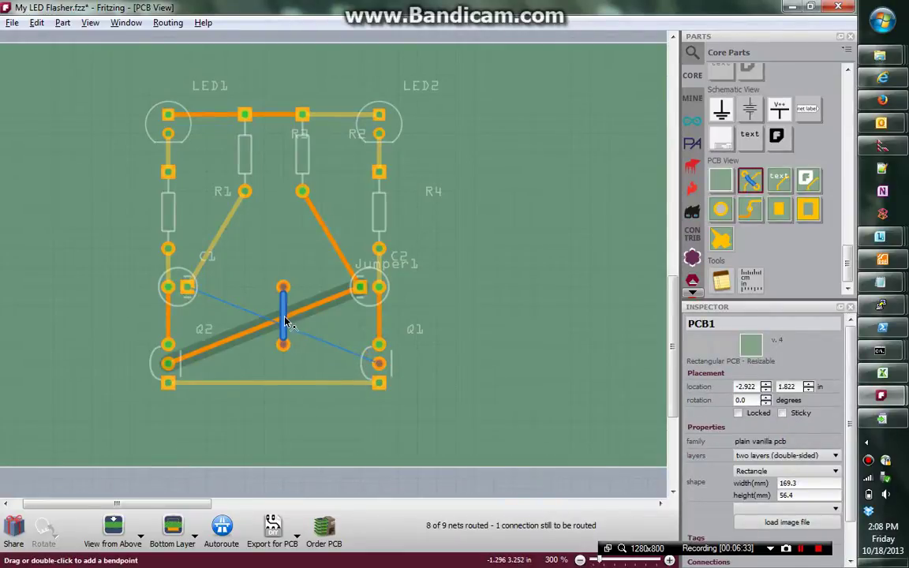
Delete the ratsnest line between C1 and Q1, and route a trace from C1's square pad to the jumper's upper pad
right_click(234, 310)
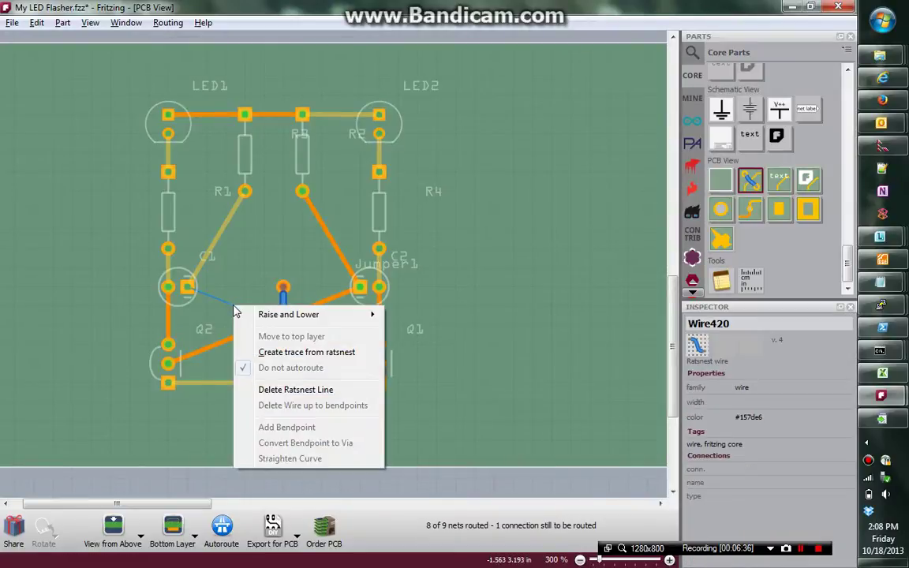
left_click(284, 390)
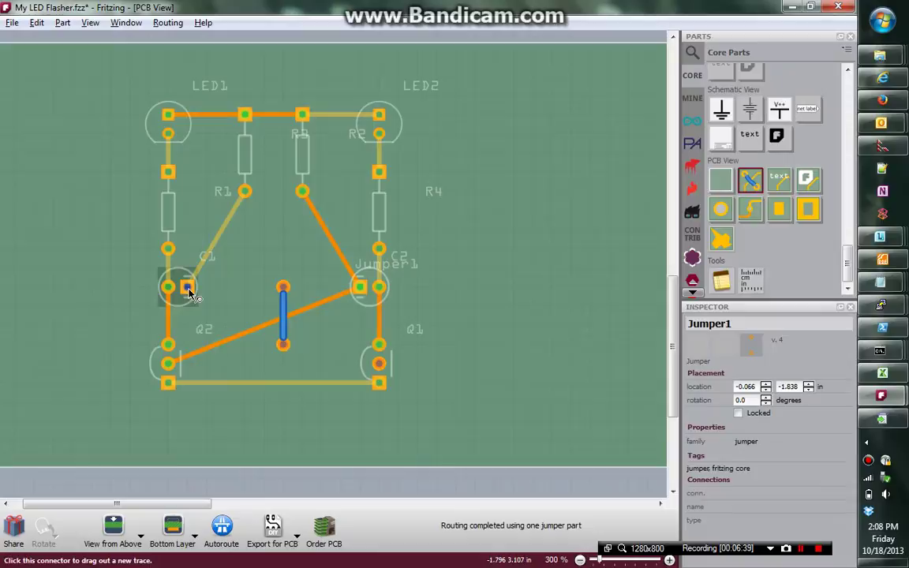
left_click_drag(190, 292, 286, 292)
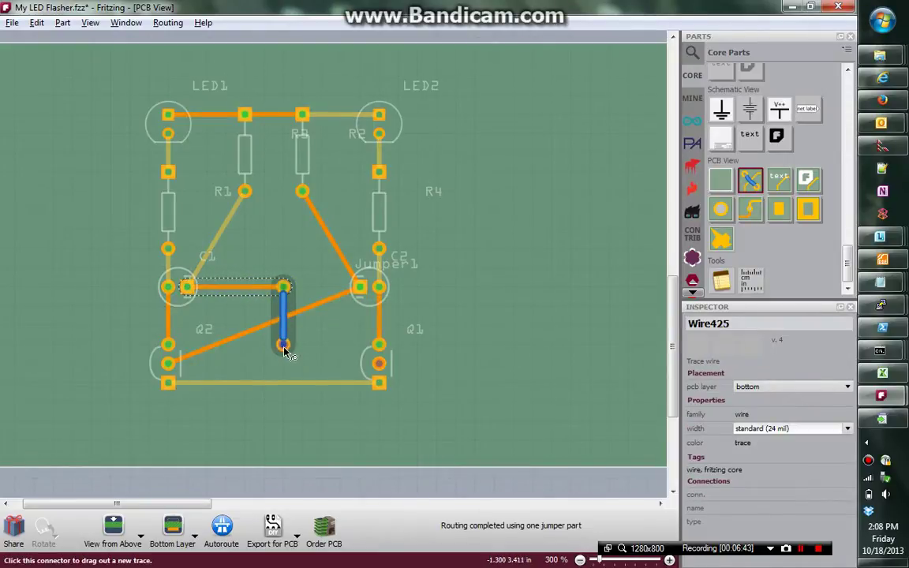
Route a trace from the jumper's lower pad to Q1's middle pad, and lower that jumper pad until the trace runs horizontally
mouse_move(283, 345)
left_mouse_down()
mouse_move(332, 363)
mouse_move(380, 364)
left_mouse_up()
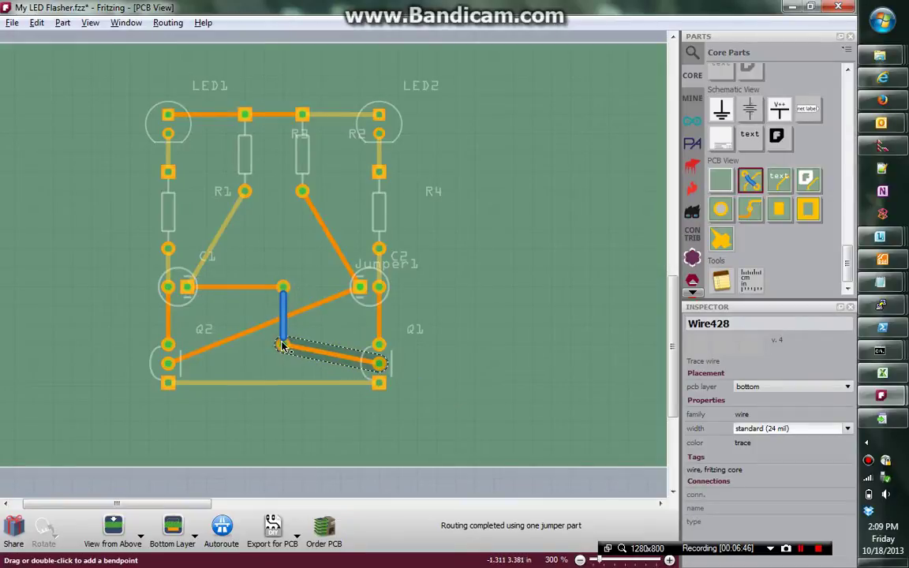
left_click_drag(283, 341, 284, 349)
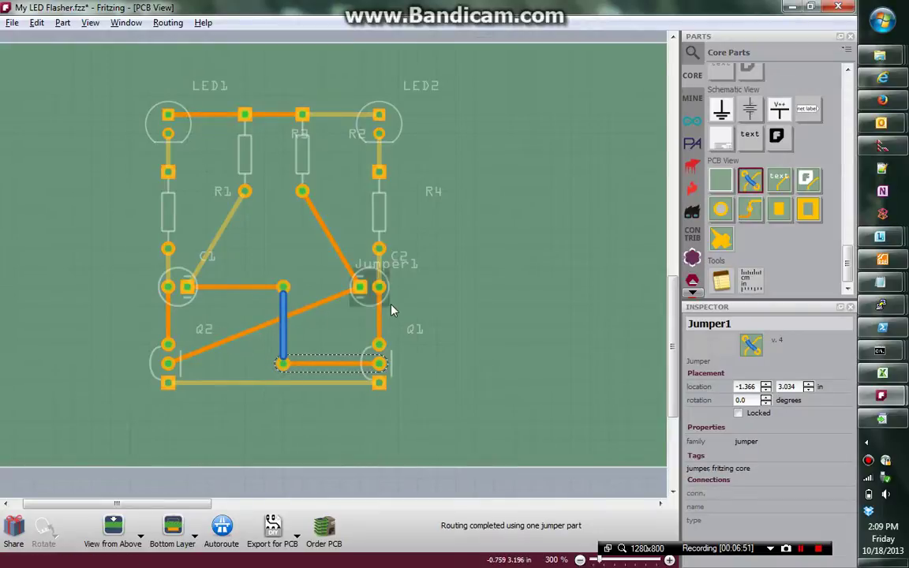
Move the board outline so its upper-left corner sits close around the circuit, at about -2.333, 1.852 in
left_click(218, 251)
left_click_drag(238, 266, 257, 248)
left_click(717, 262)
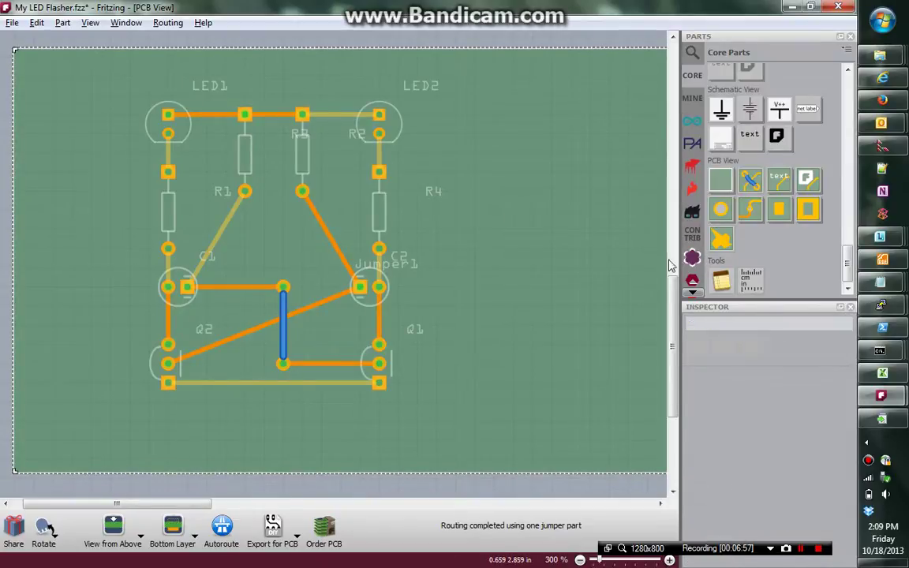
left_click_drag(638, 264, 746, 283)
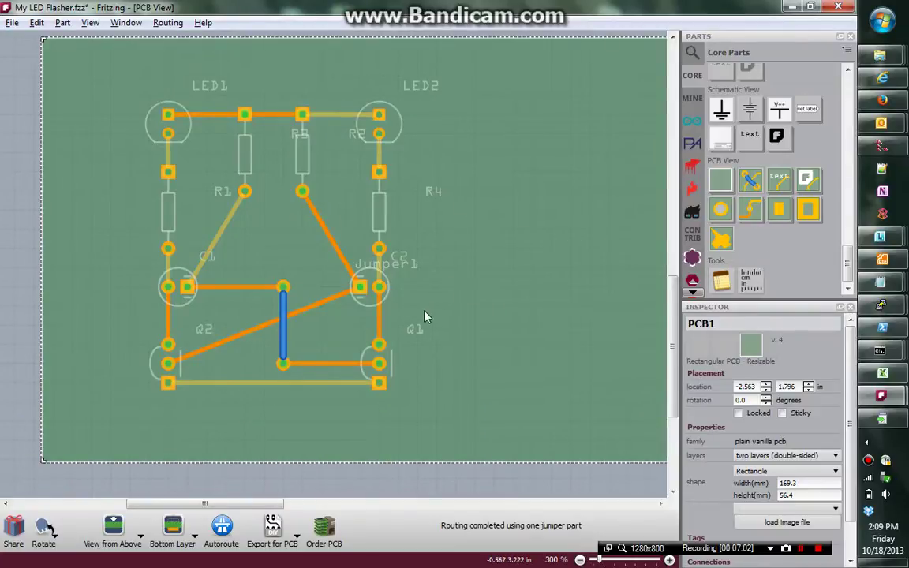
left_click_drag(425, 316, 473, 328)
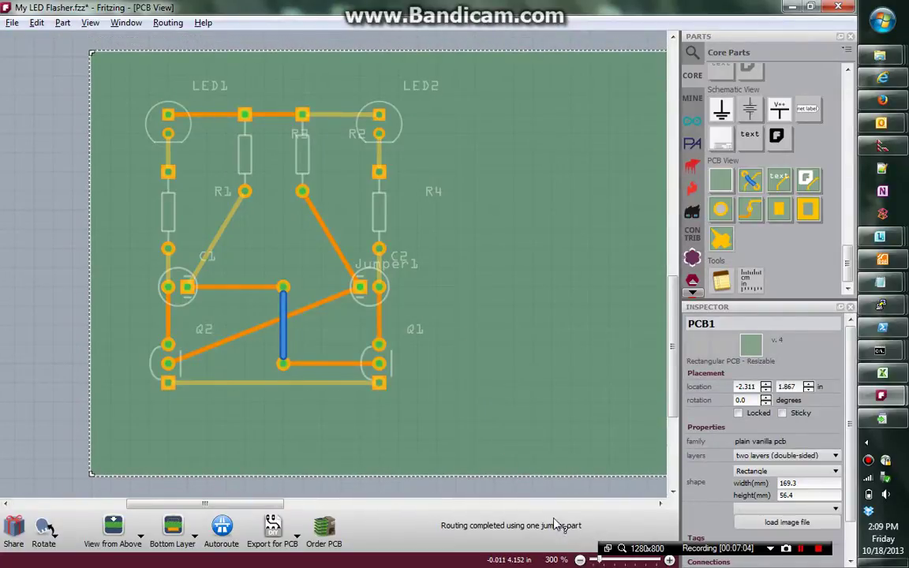
left_click(580, 560)
left_click(581, 560)
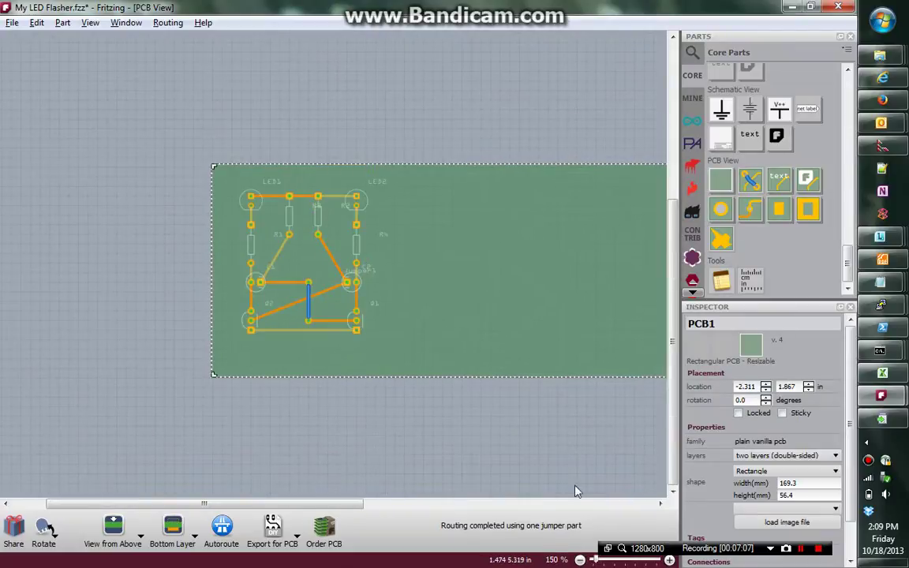
left_click_drag(552, 311, 551, 309)
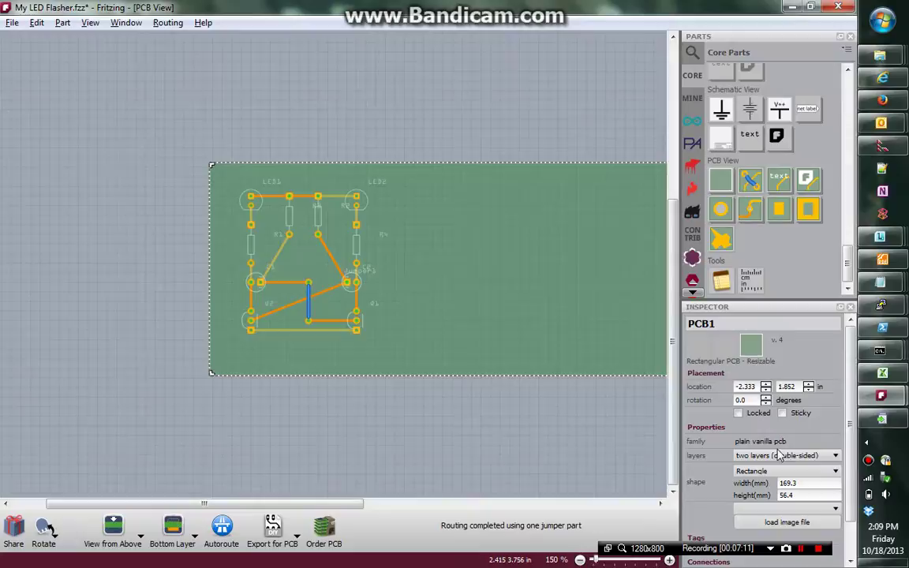
Resize the board to 60 mm wide and 55 mm high
left_click_drag(800, 484, 737, 477)
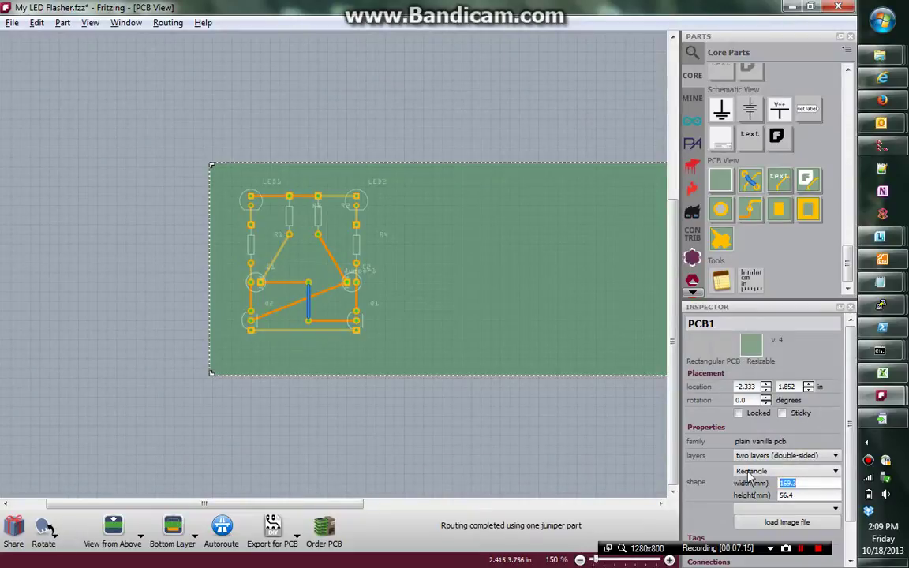
type("60")
key("Tab")
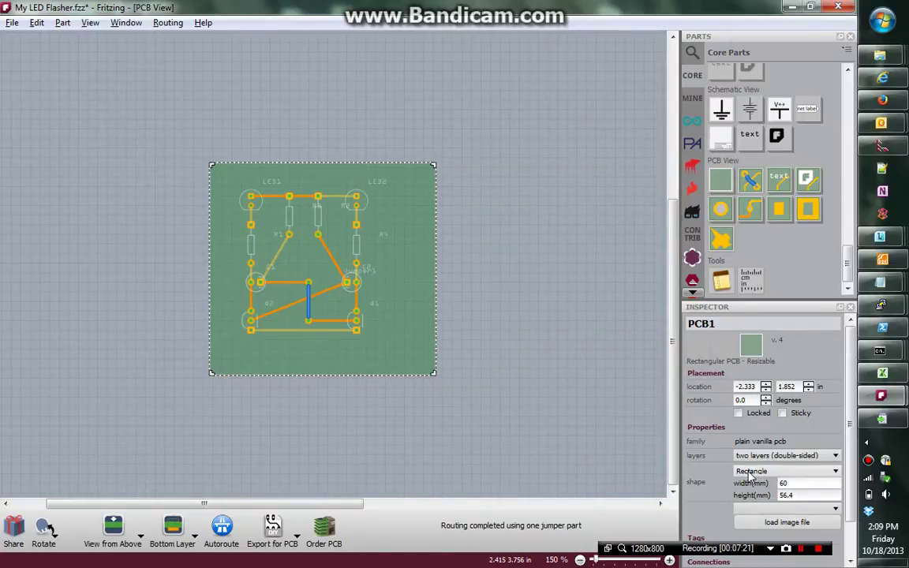
key("Tab")
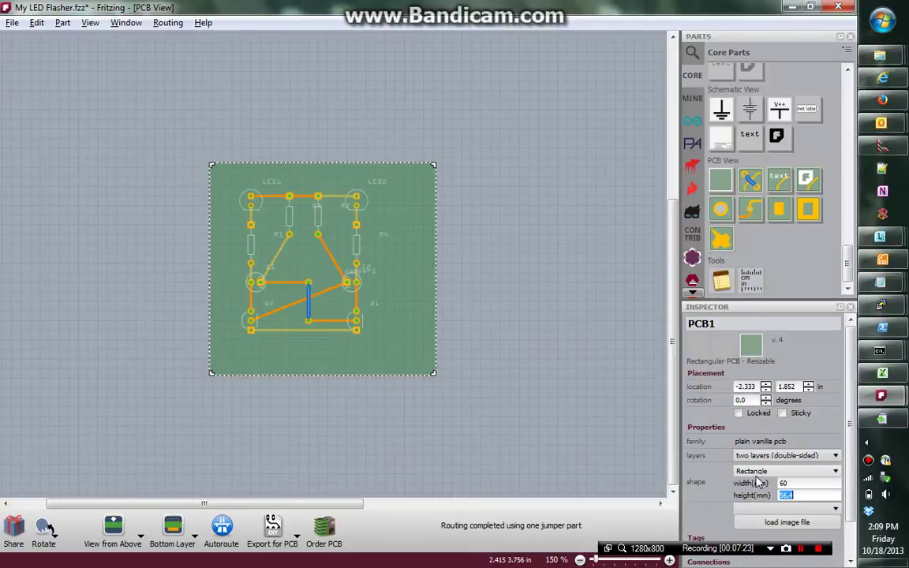
type("55")
key("Return")
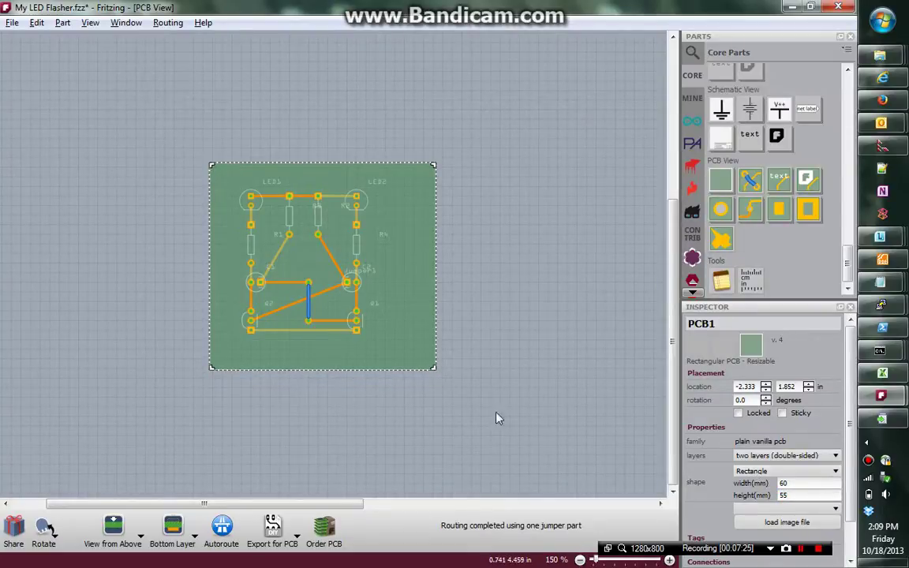
Shift the resized board slightly to center the circuit on it, at about -2.452, 1.763 in
mouse_move(397, 359)
left_mouse_down()
mouse_move(418, 331)
mouse_move(411, 385)
mouse_move(400, 348)
mouse_move(383, 353)
left_mouse_up()
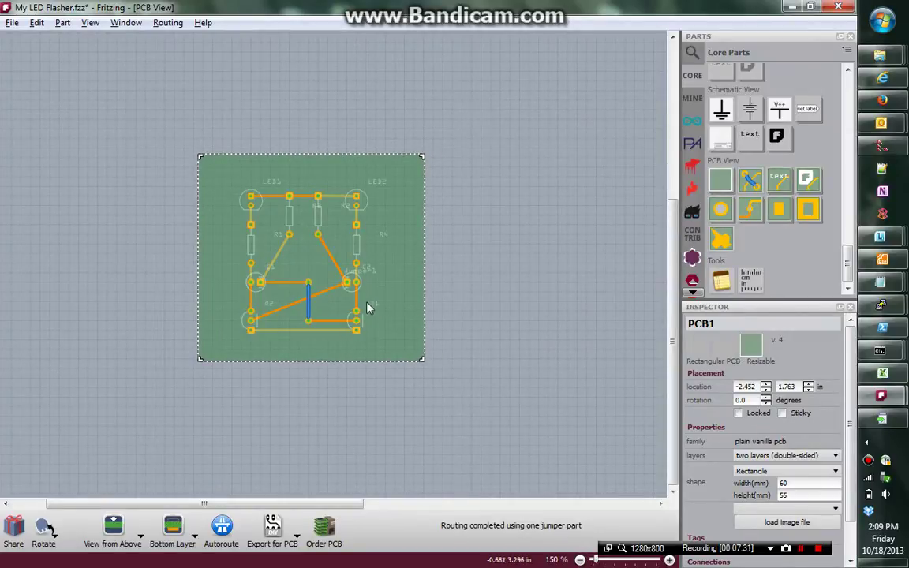
left_click(669, 560)
left_click(669, 560)
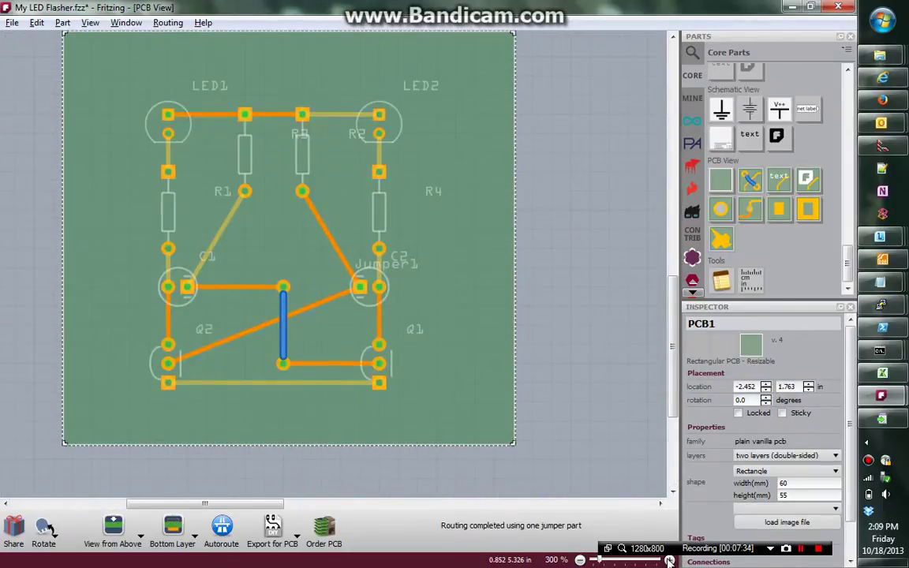
left_click(669, 561)
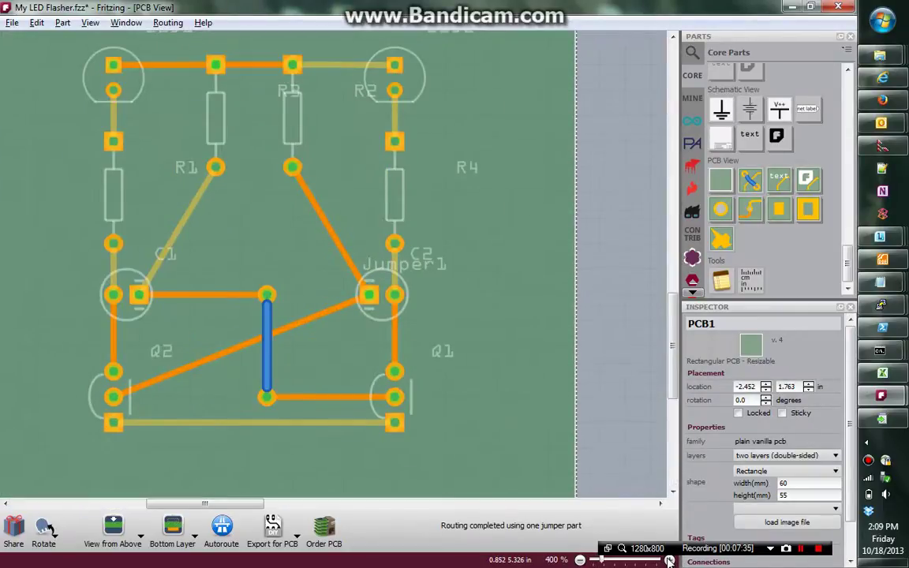
left_click(580, 561)
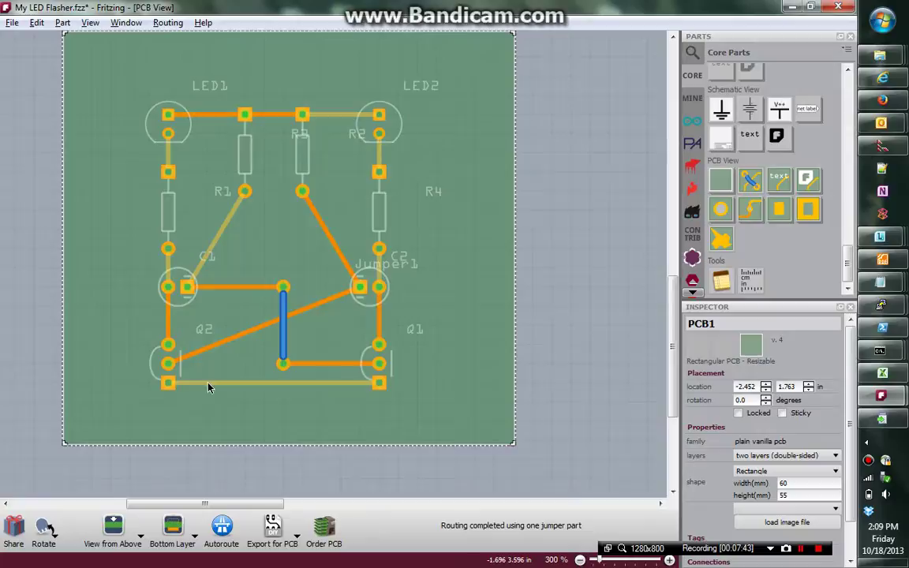
Try to bend or branch the trace that joins the lowest pads of Q2 and Q1
left_click_drag(205, 386, 201, 395)
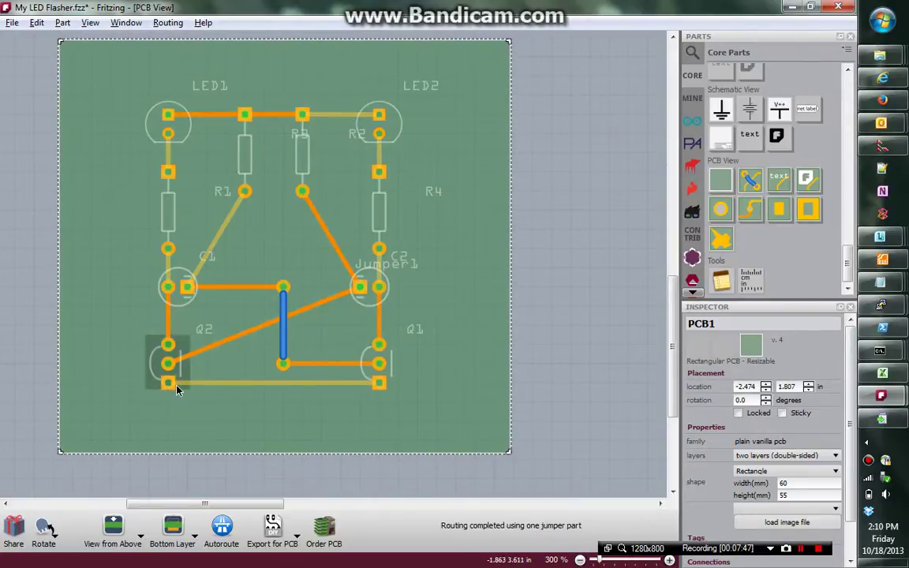
mouse_move(169, 384)
left_mouse_down()
mouse_move(107, 393)
mouse_move(117, 379)
mouse_move(160, 383)
left_mouse_up()
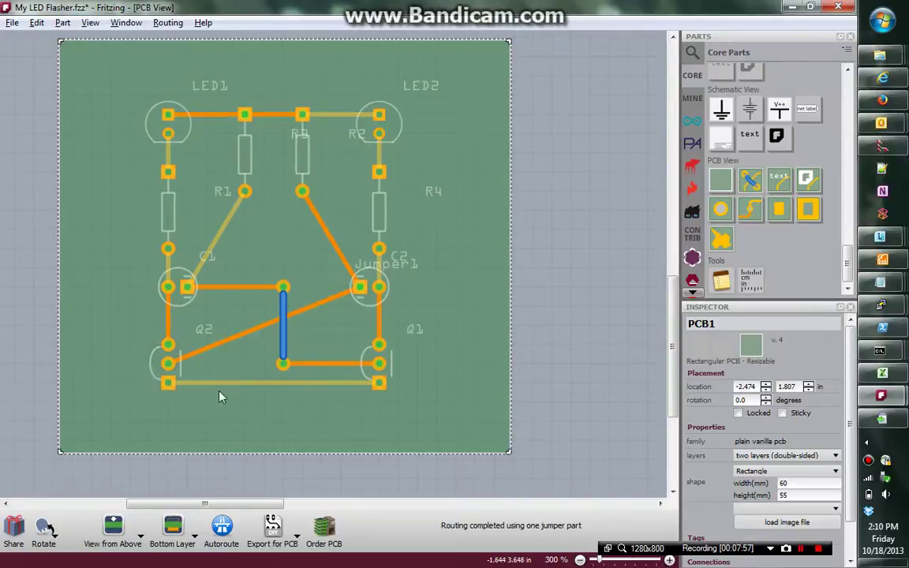
left_click_drag(222, 388, 224, 395)
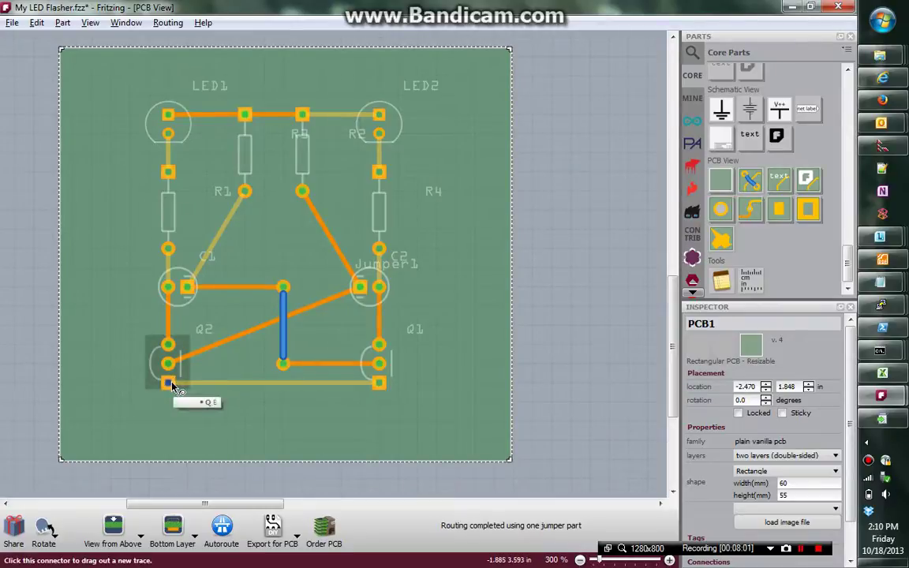
mouse_move(167, 385)
left_mouse_down()
mouse_move(131, 380)
mouse_move(103, 363)
mouse_move(116, 88)
mouse_move(150, 75)
mouse_move(111, 85)
left_mouse_up()
key("ctrl+z")
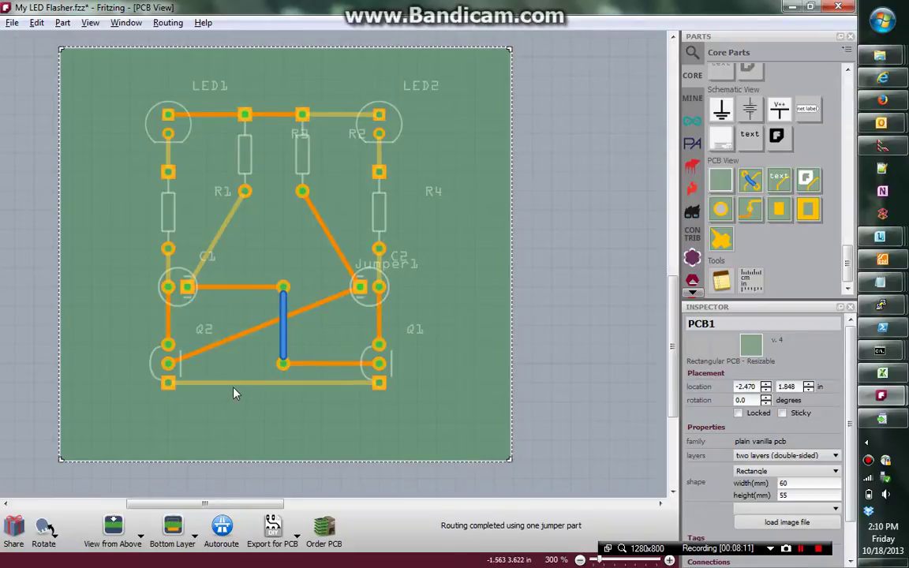
mouse_move(236, 384)
left_mouse_down()
mouse_move(238, 400)
mouse_move(234, 388)
left_mouse_up()
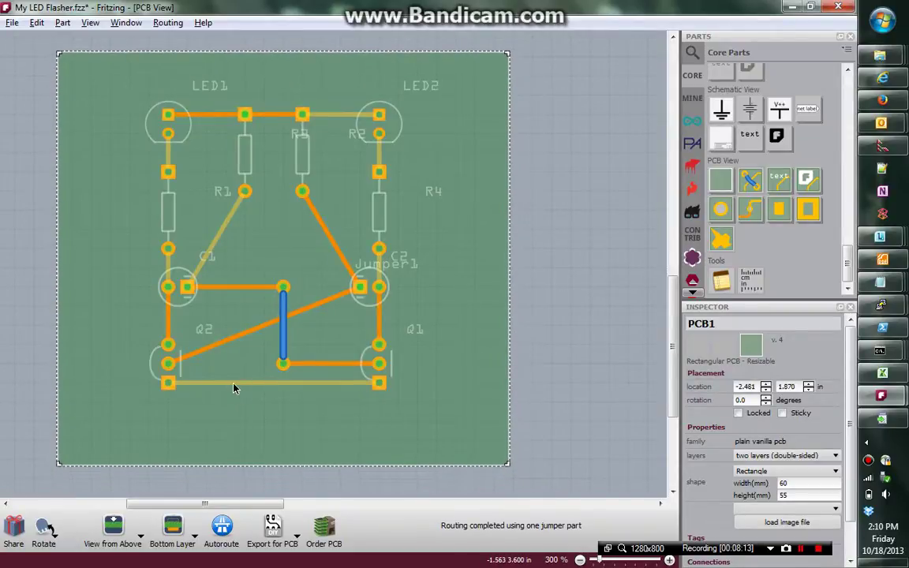
mouse_move(169, 387)
left_mouse_down()
mouse_move(229, 385)
mouse_move(173, 384)
left_mouse_up()
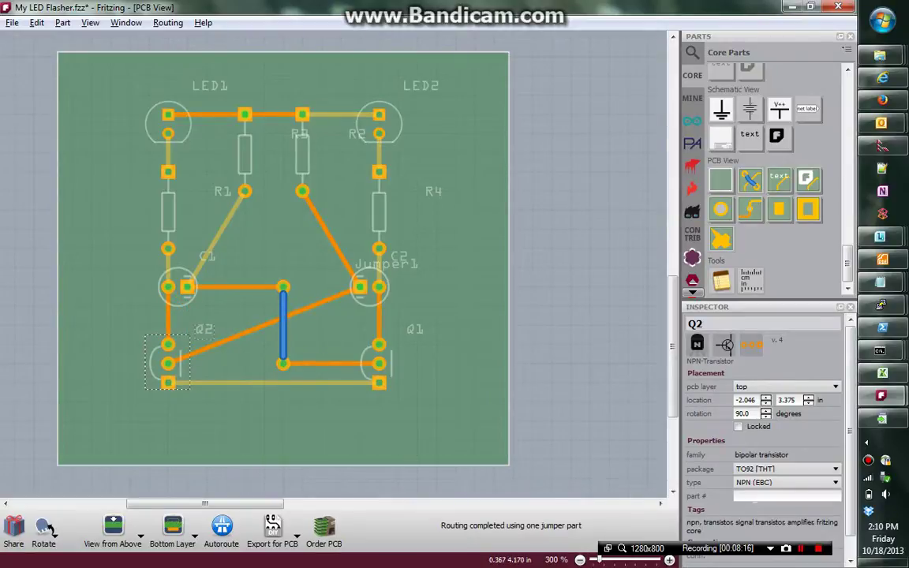
Change the board's layers to one layer (single-sided)
left_click(451, 396)
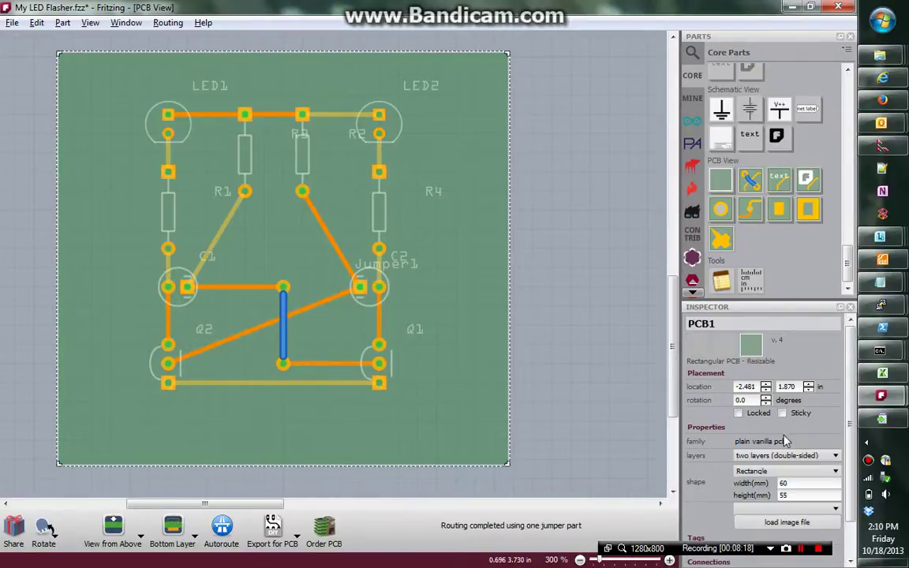
left_click(777, 456)
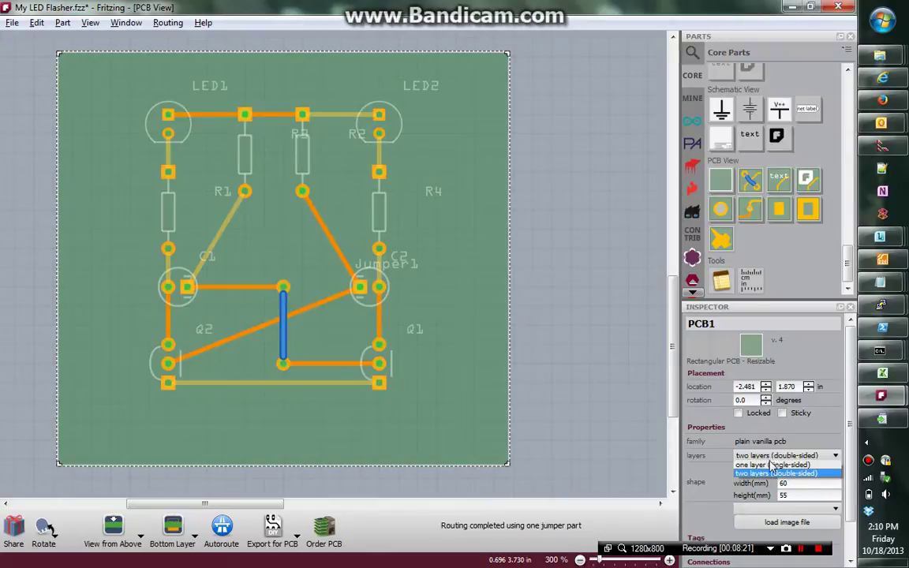
left_click(773, 465)
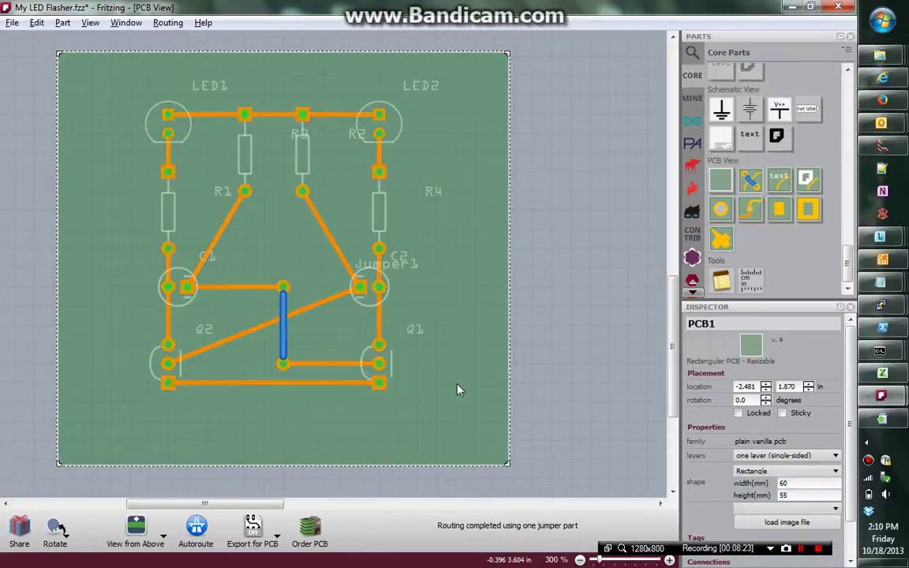
Autoroute the single-sided board, and inspect the traces from below before returning to the view from above
left_click(197, 529)
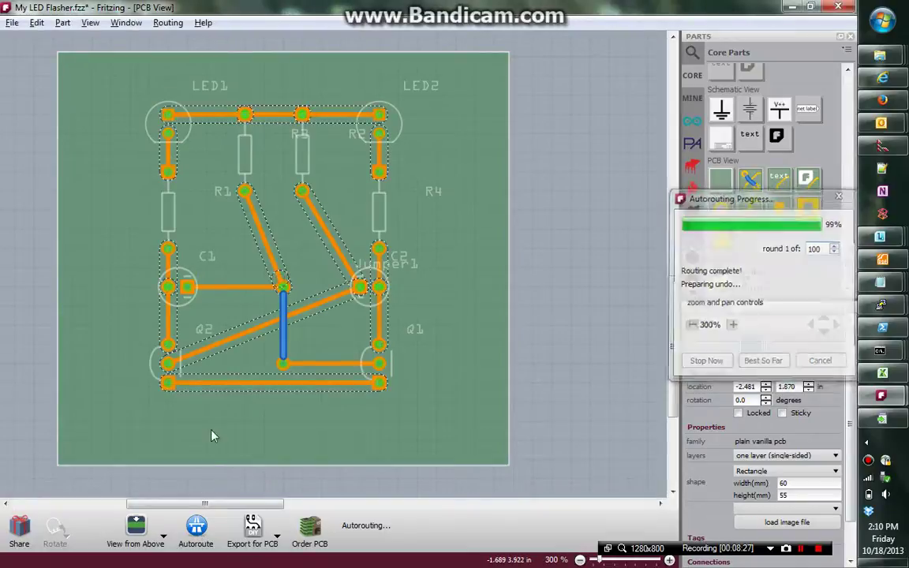
left_click(327, 334)
left_click(135, 526)
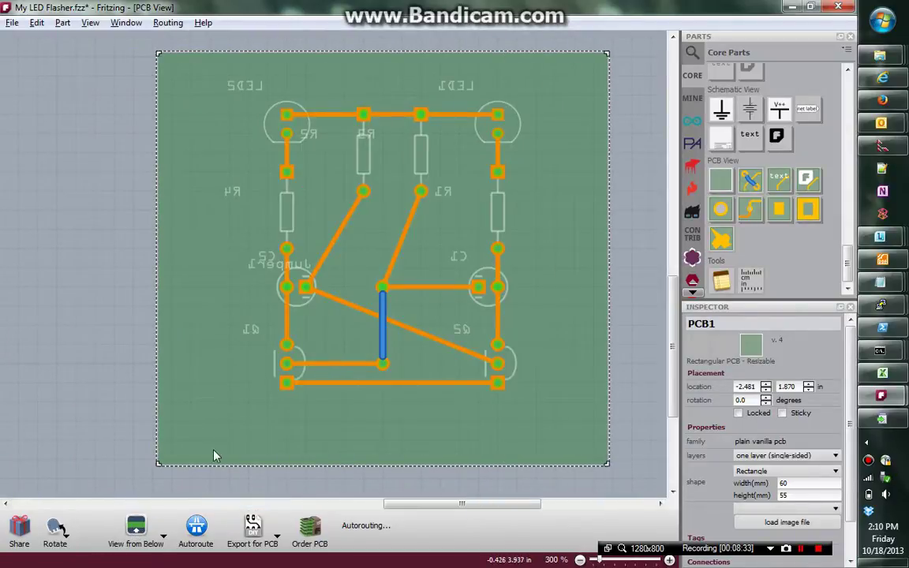
left_click(136, 527)
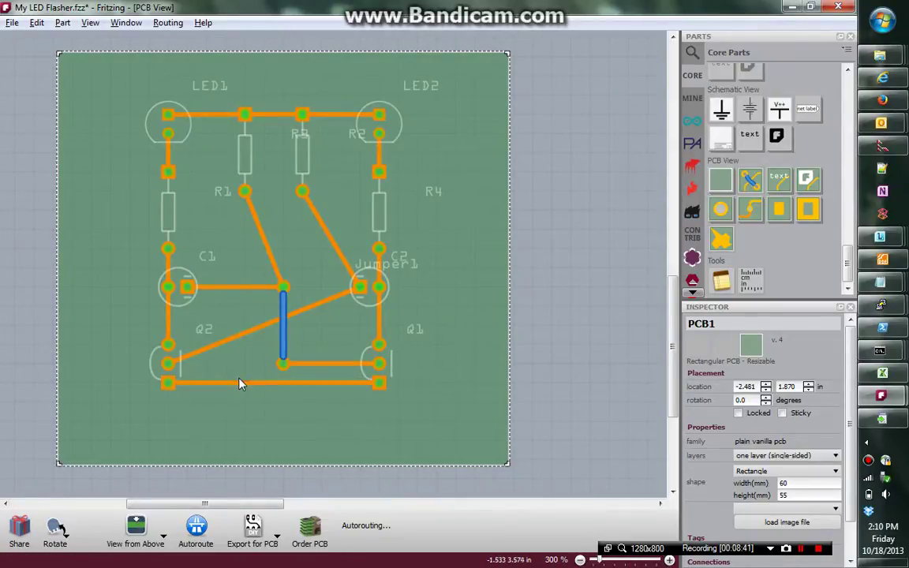
Bend the trace between the lowest pads of Q2 and Q1 downward, and convert its bendpoint to a via
mouse_move(240, 387)
left_mouse_down()
mouse_move(240, 400)
mouse_move(223, 399)
mouse_move(228, 382)
mouse_move(225, 440)
mouse_move(226, 421)
left_mouse_up()
right_click(226, 423)
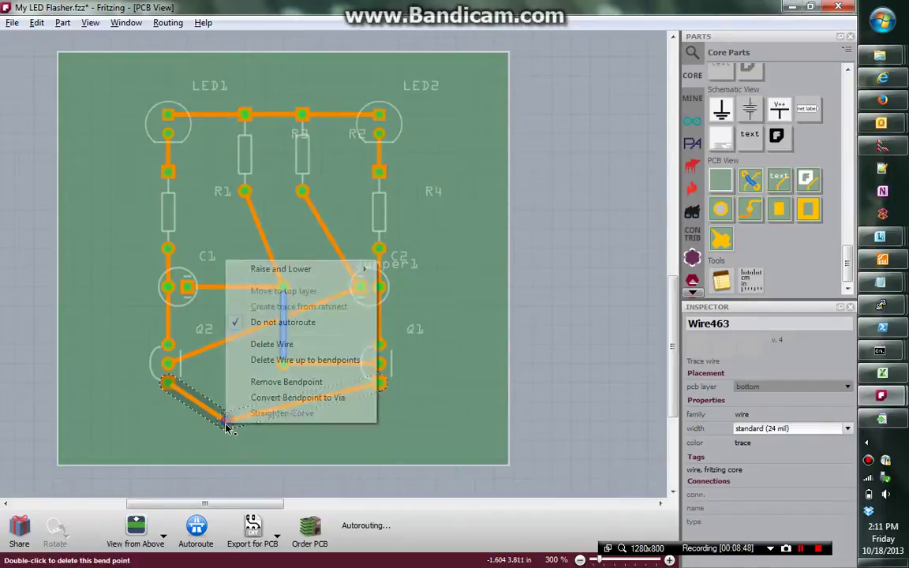
left_click(260, 398)
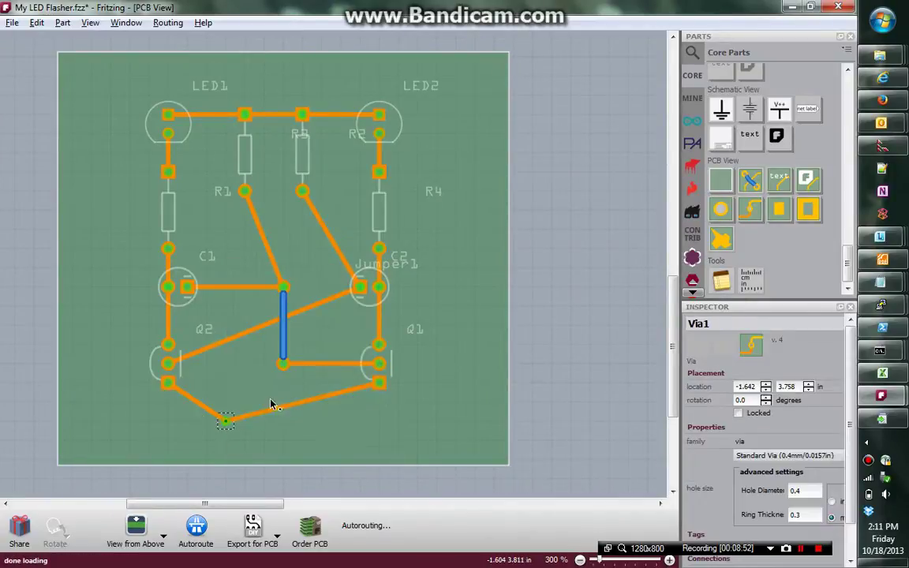
Bend both trace segments beside the via so a horizontal Q2–Q1 trace has one vertical branch down to the via
left_click(214, 418)
left_click_drag(214, 419, 229, 384)
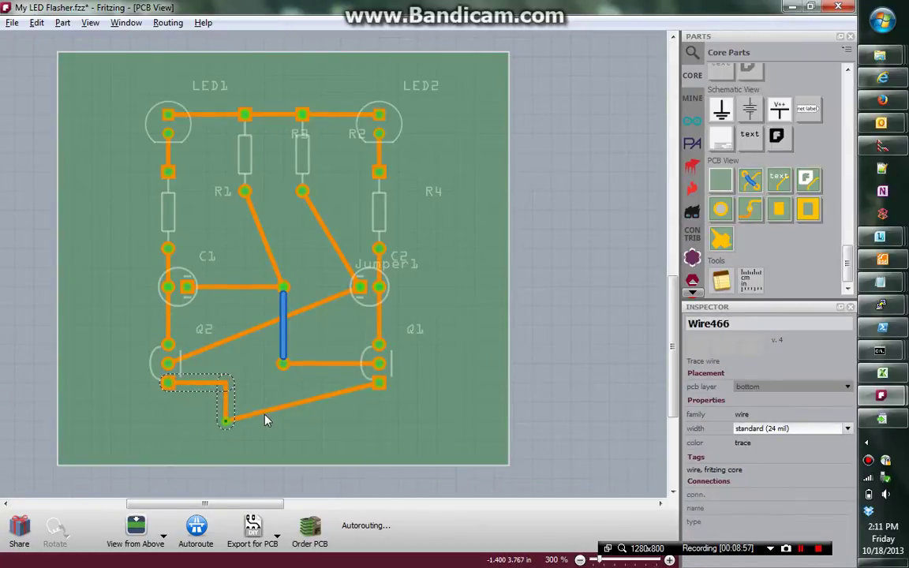
mouse_move(227, 420)
left_mouse_down()
mouse_move(239, 397)
mouse_move(214, 390)
mouse_move(229, 385)
left_mouse_up()
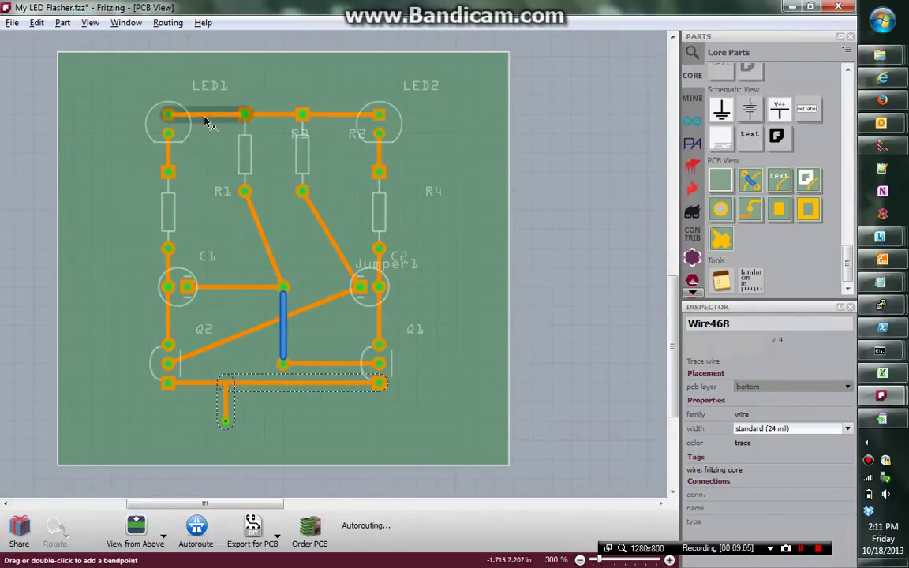
Pull a vertical branch upward from the trace between LED1 and R3, and convert its end bendpoint to a via
mouse_move(203, 121)
left_mouse_down()
mouse_move(206, 81)
mouse_move(194, 113)
mouse_move(206, 112)
left_mouse_up()
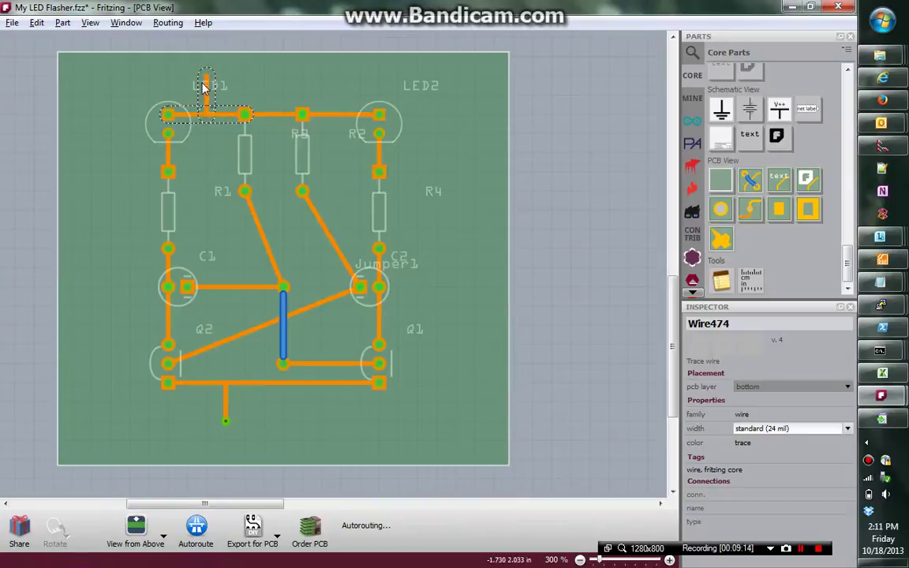
right_click(204, 78)
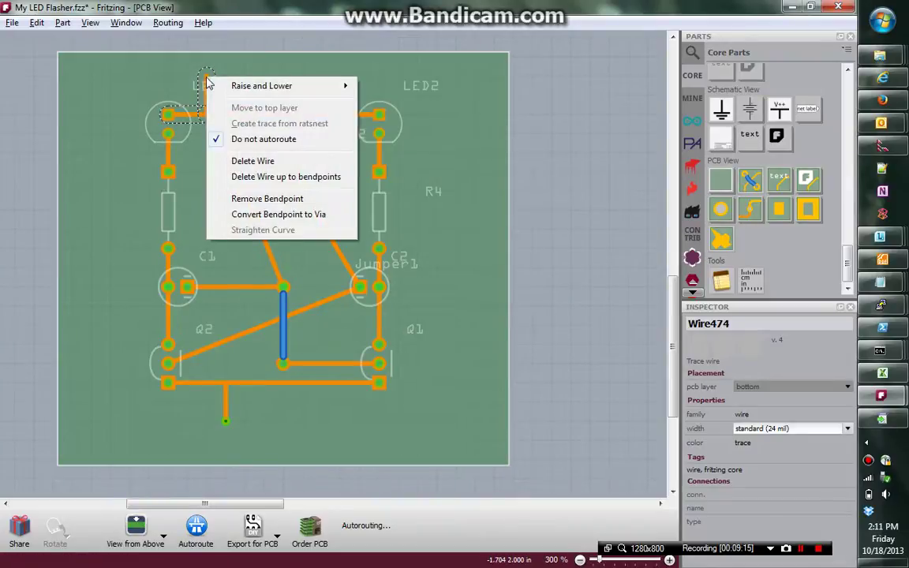
left_click(280, 214)
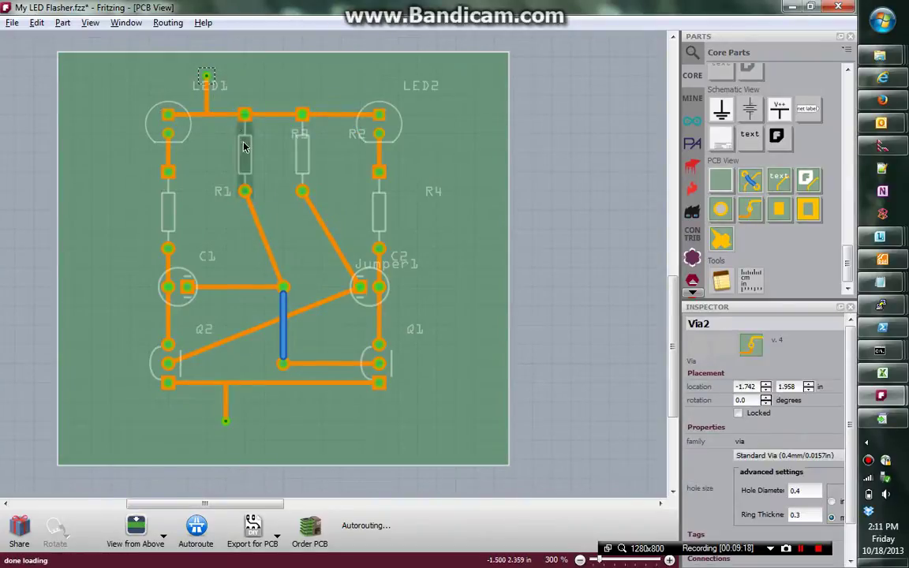